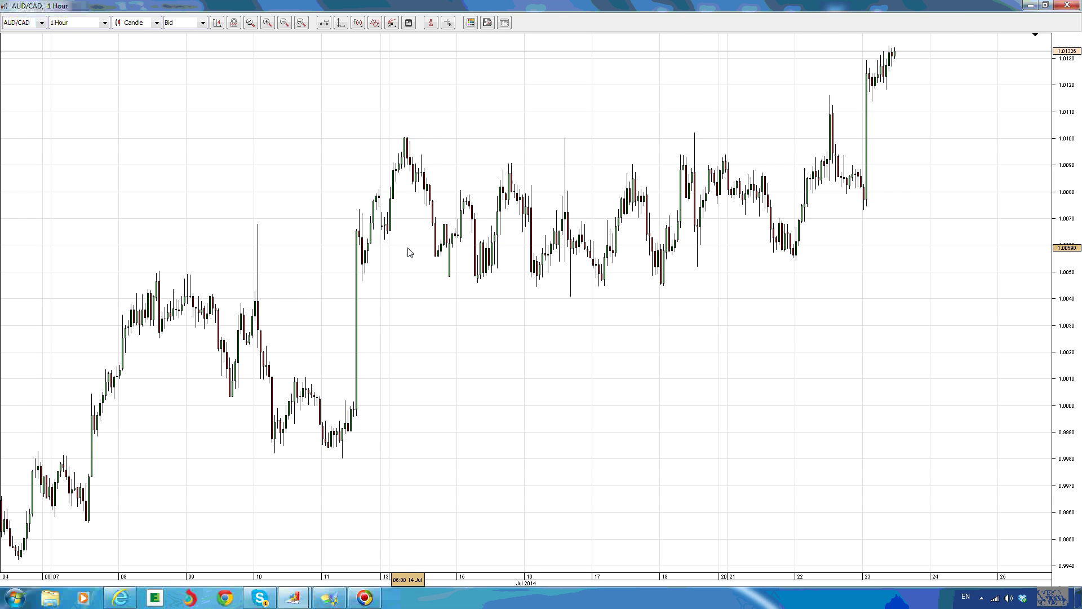
pyautogui.click(375, 23)
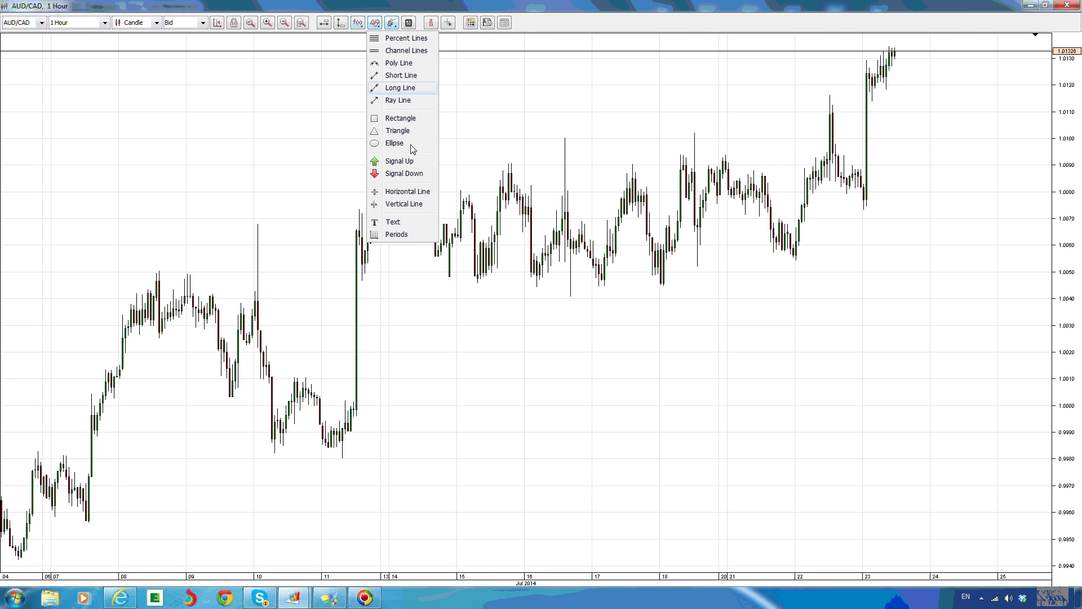
pyautogui.click(518, 334)
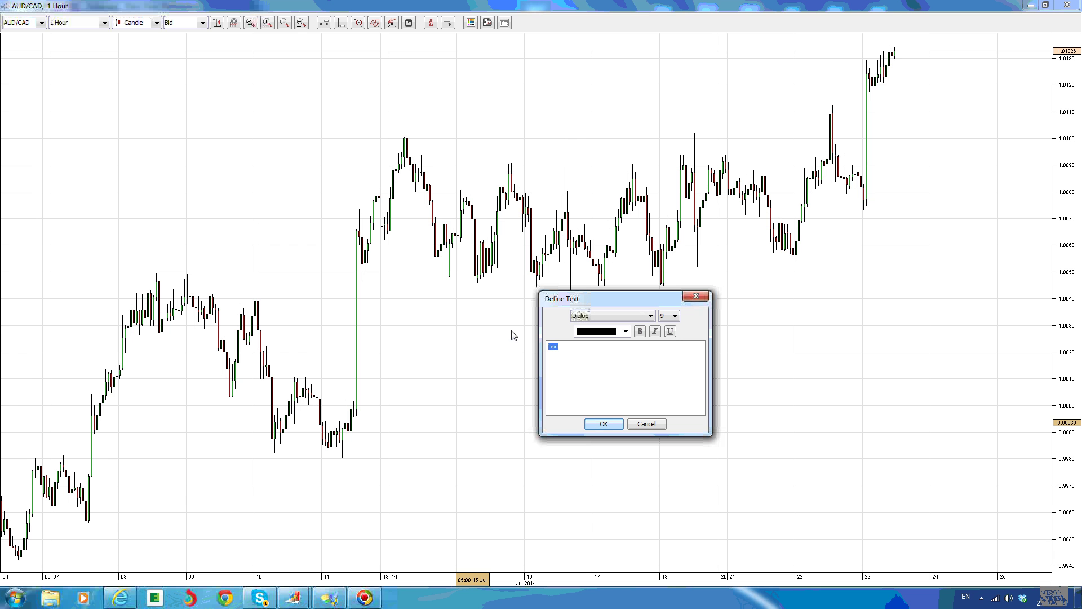
pyautogui.write('www.fairbinaryoptions.com')
pyautogui.moveTo(599, 349); pyautogui.dragTo(533, 348)
pyautogui.click(674, 317)
pyautogui.scroll(-1, 671, 383)
pyautogui.click(664, 390)
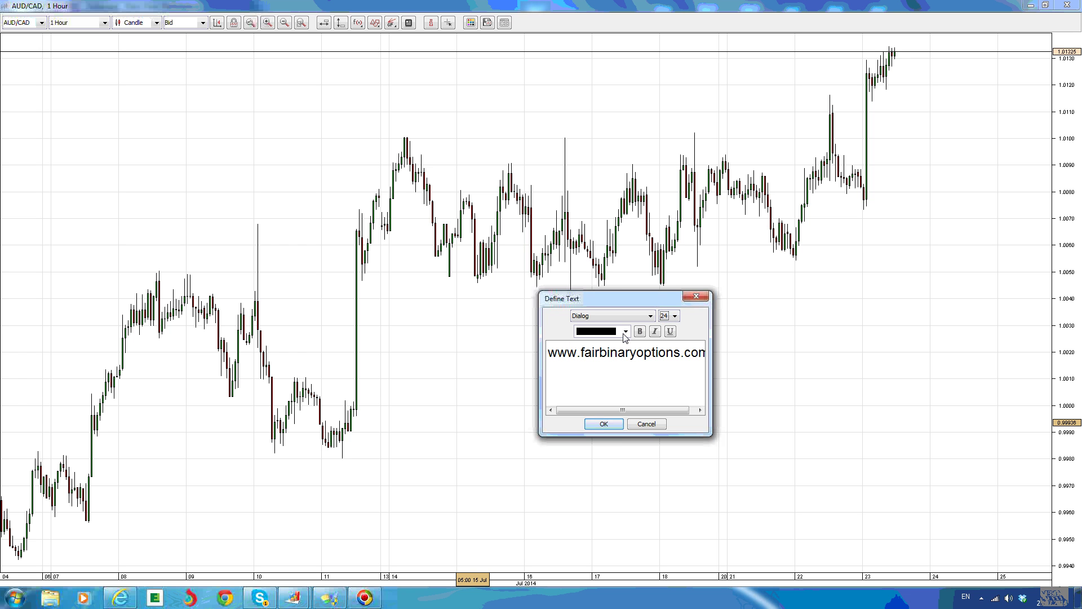
pyautogui.click(625, 331)
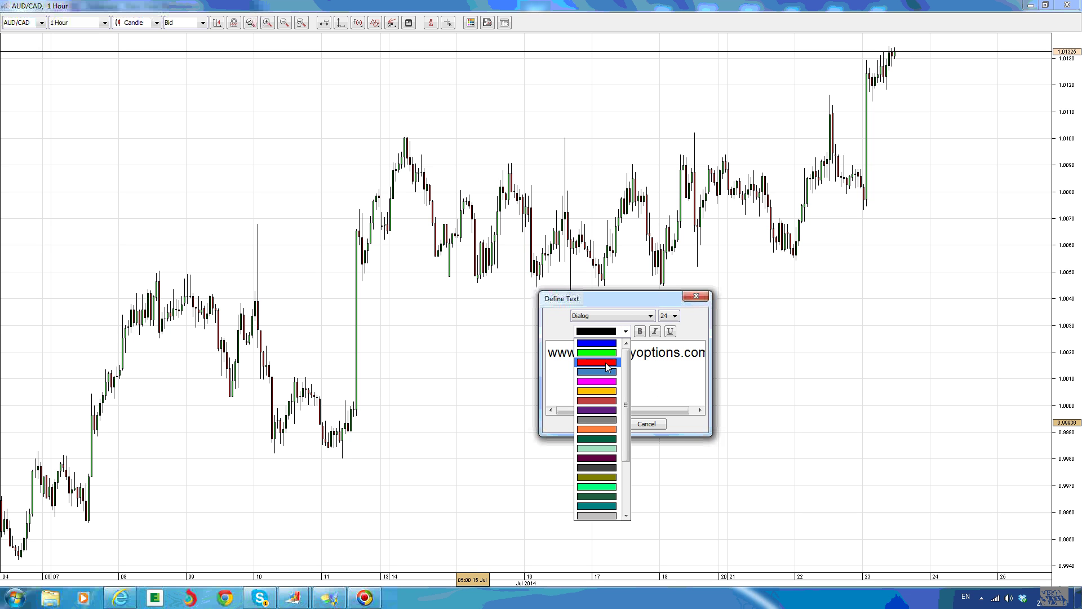
pyautogui.click(606, 362)
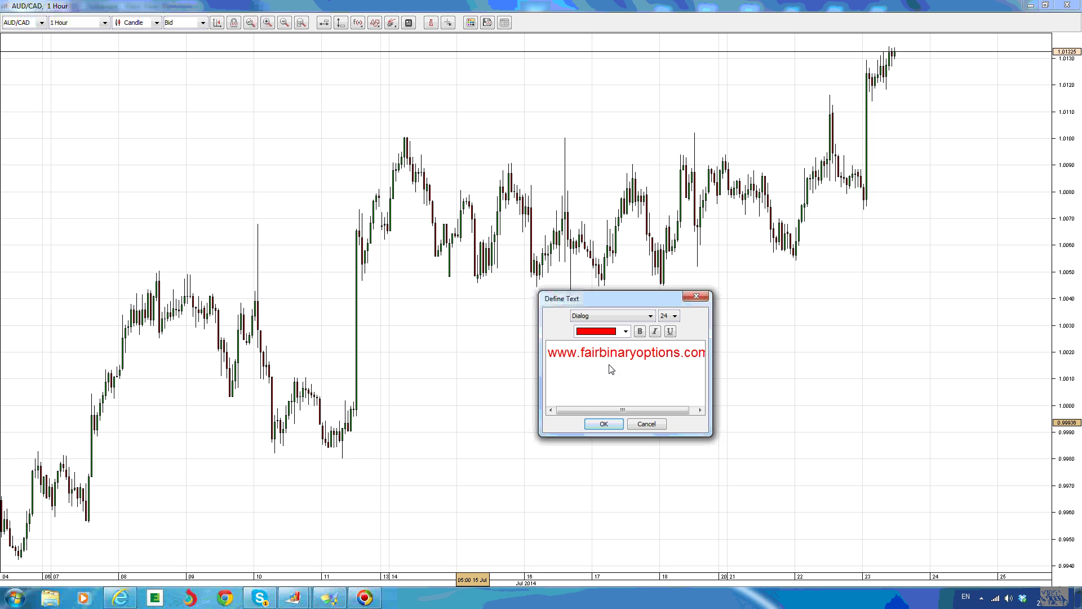
pyautogui.click(604, 426)
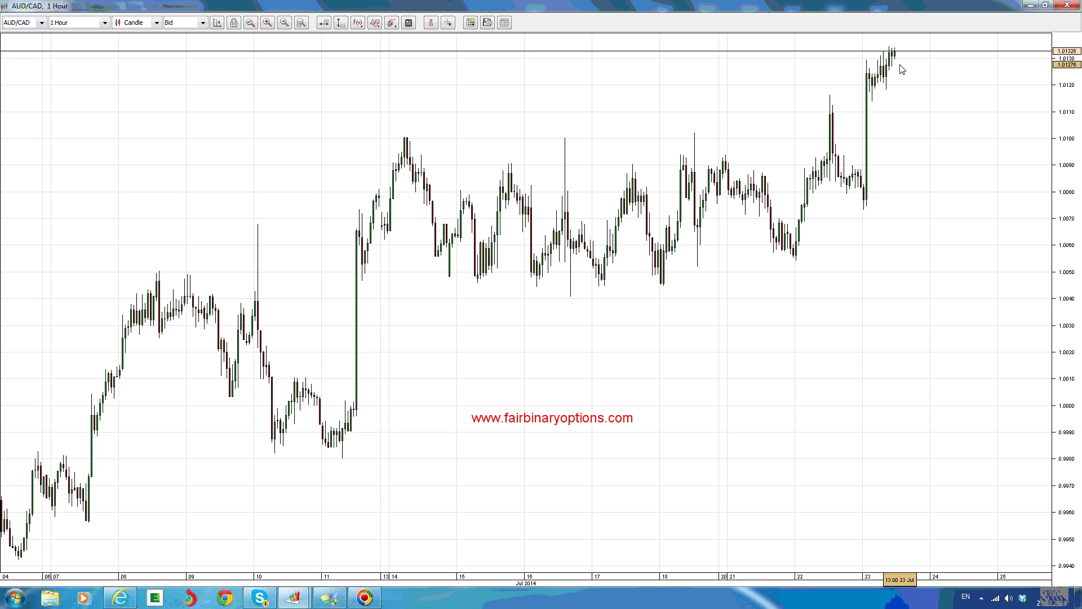
# Bring up the chart timeframe choices
pyautogui.click(87, 24)
# Switch AUD/CAD to 4-hour candles and compress the price scale to about 0.9900–1.0280
pyautogui.click(81, 106)
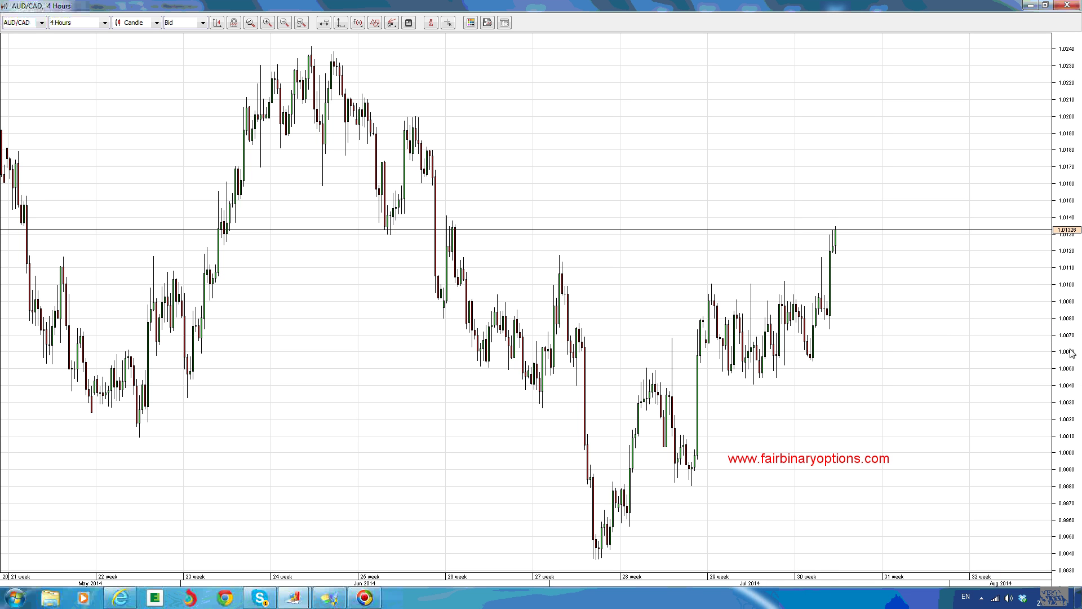
pyautogui.moveTo(1076, 330); pyautogui.dragTo(1077, 361)
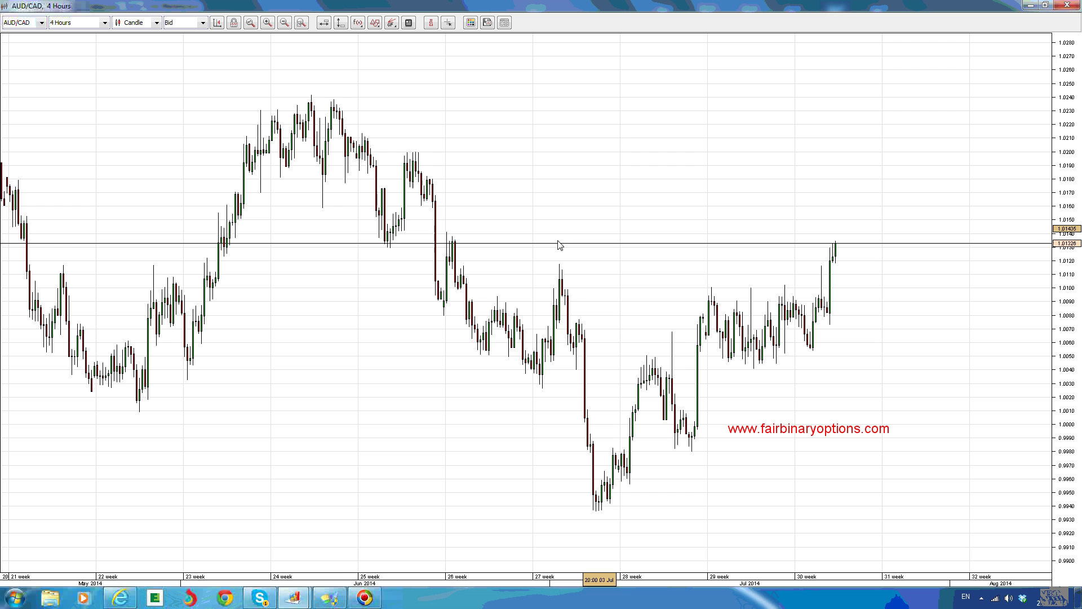
# Draw a small rectangle around the early-July candles near 1.0070
pyautogui.click(378, 26)
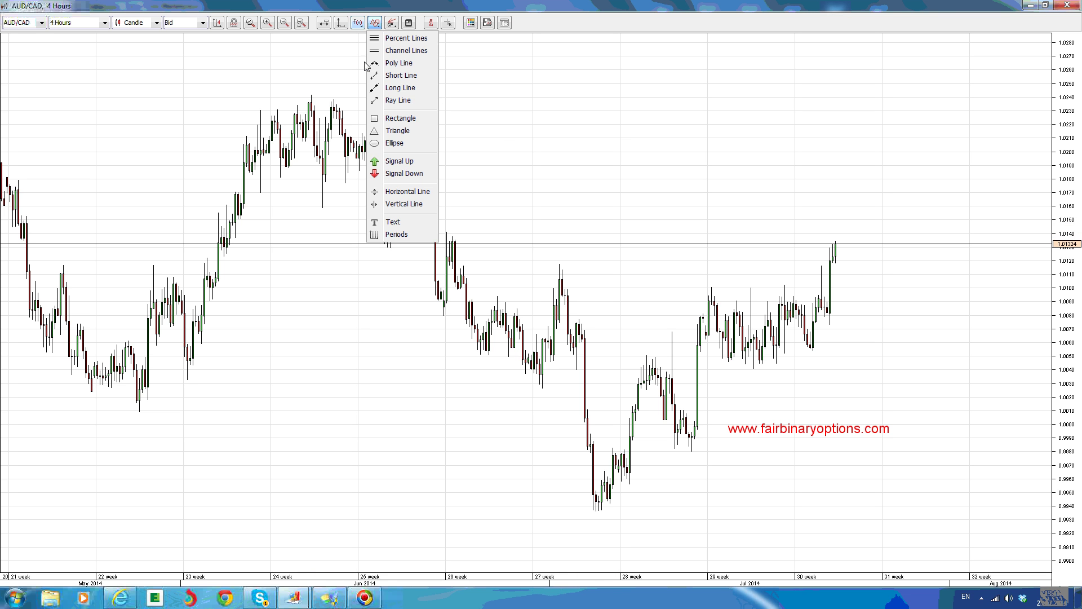
pyautogui.click(587, 312)
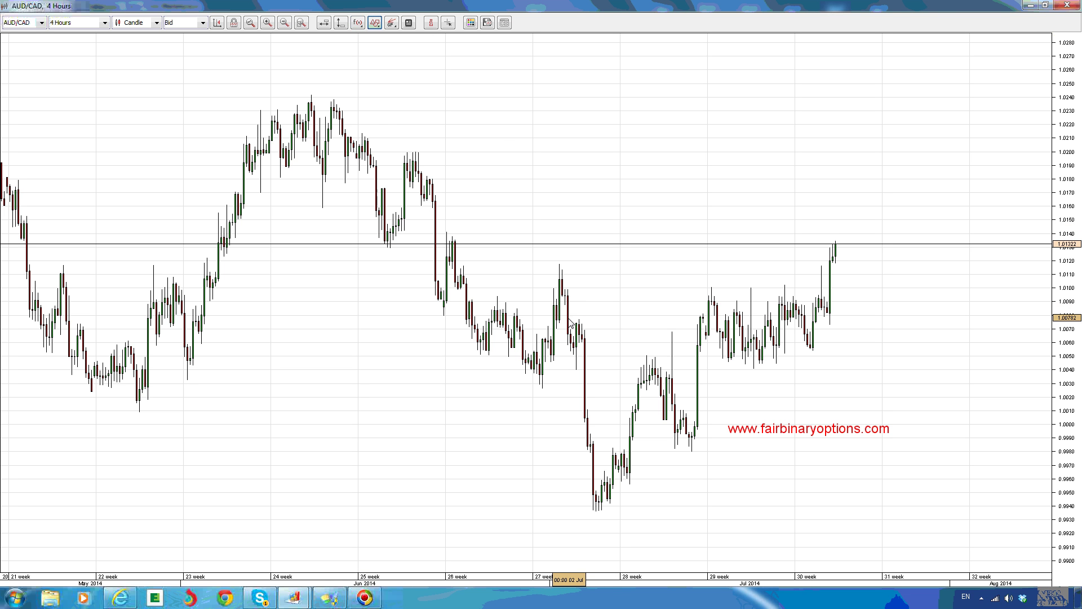
pyautogui.moveTo(568, 318); pyautogui.dragTo(593, 331)
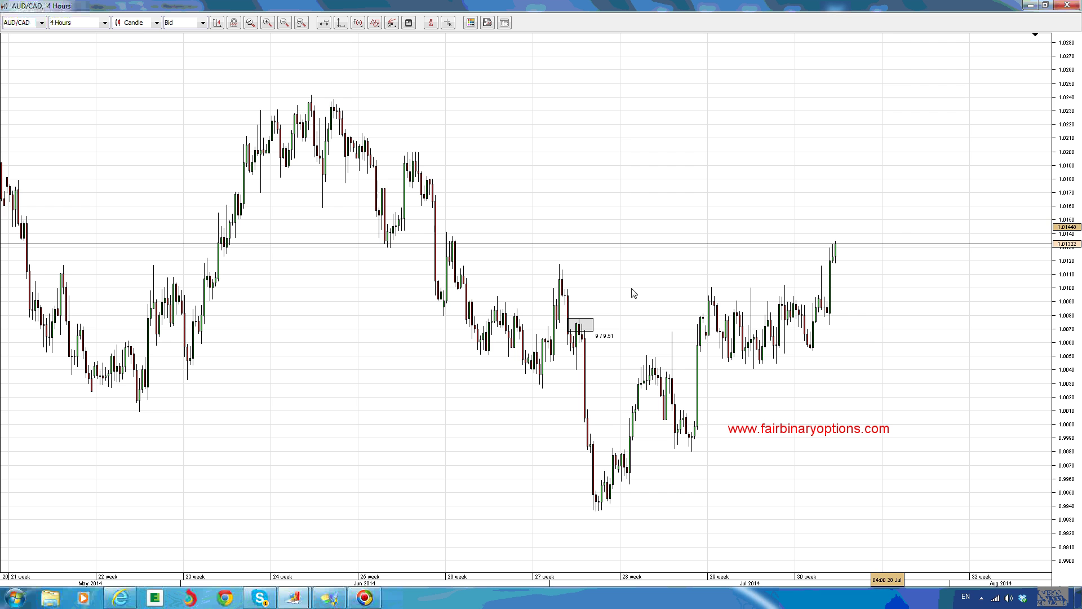
pyautogui.click(374, 24)
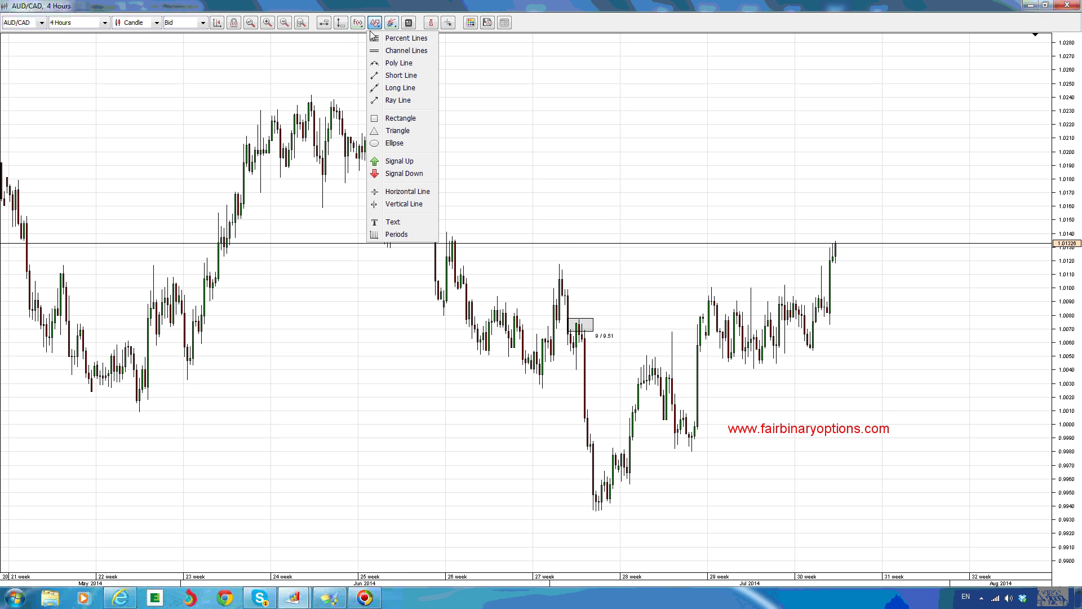
# Add a horizontal line across the chart at 1.01175
pyautogui.click(324, 24)
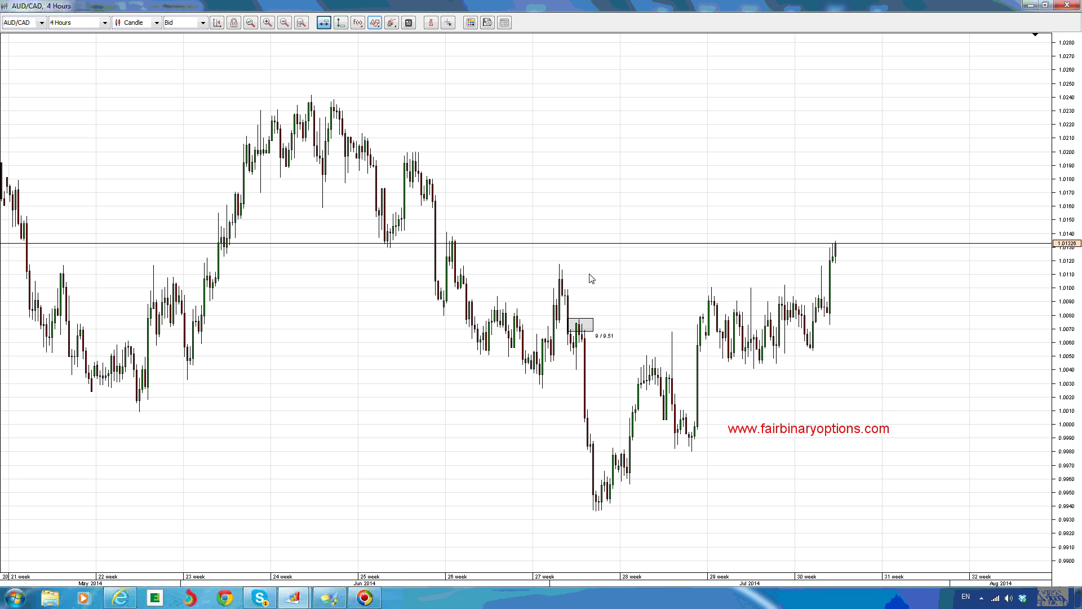
pyautogui.click(562, 260)
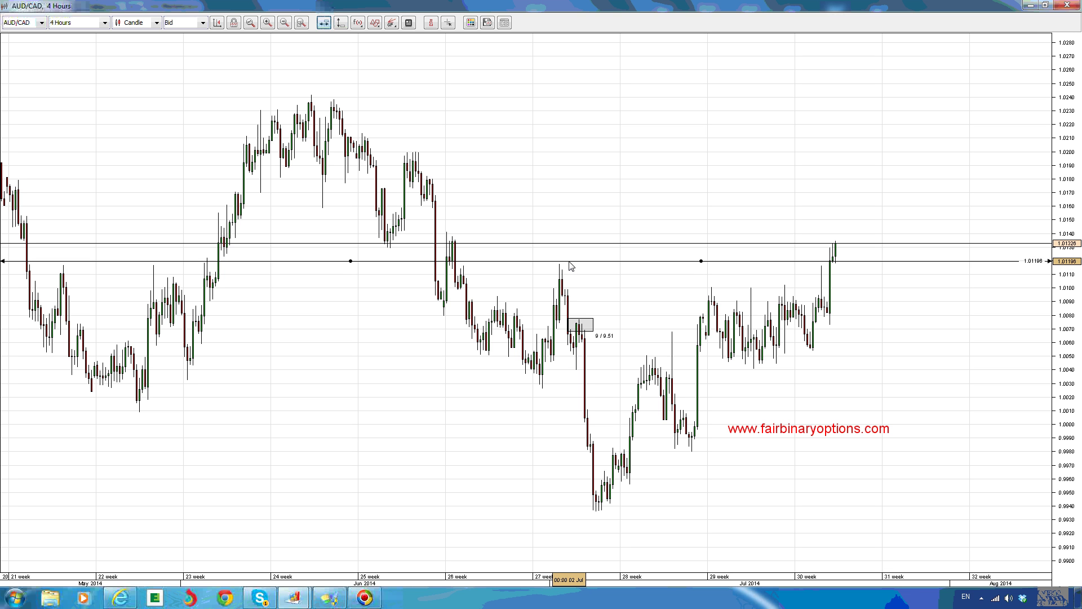
pyautogui.moveTo(569, 264); pyautogui.dragTo(571, 265)
pyautogui.click(584, 334)
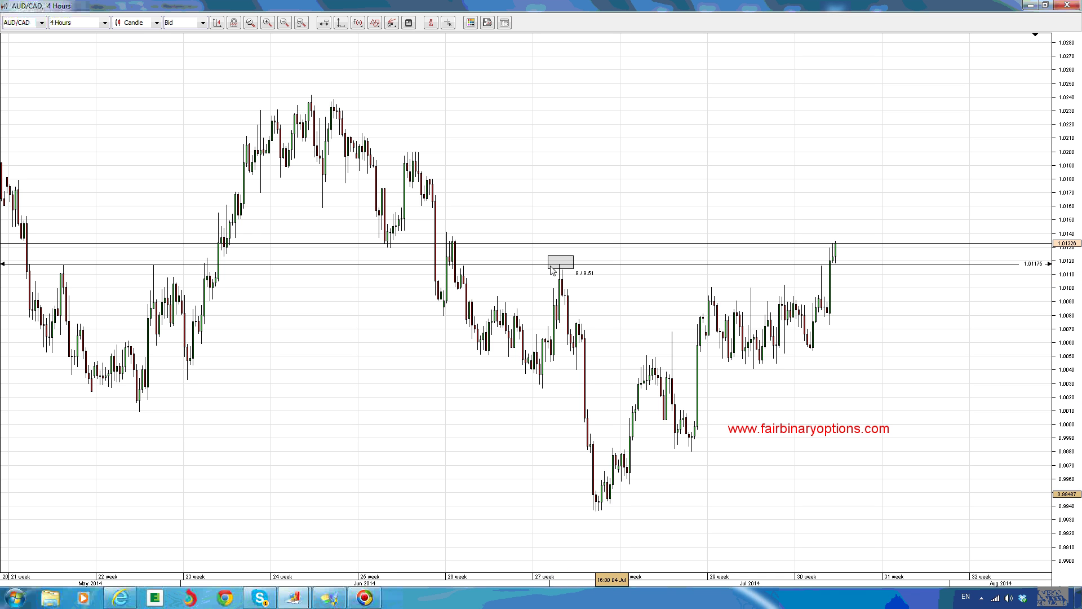
pyautogui.click(375, 23)
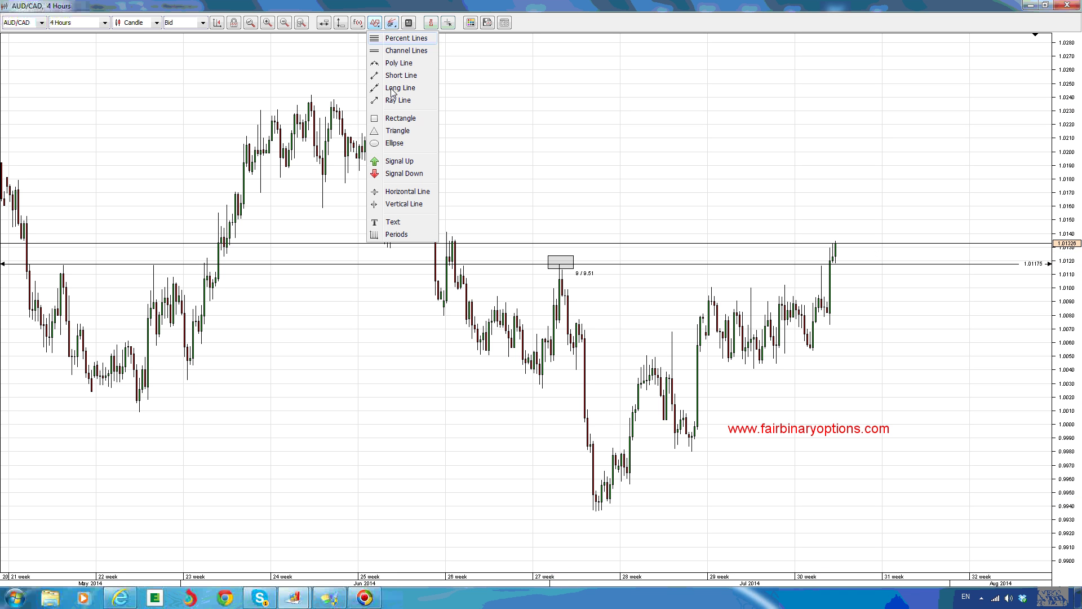
# Box the latest candles where they cross the 1.01175 line with a second rectangle
pyautogui.click(416, 119)
pyautogui.moveTo(824, 256)
pyautogui.mouseDown()
pyautogui.moveTo(856, 280)
pyautogui.moveTo(845, 270)
pyautogui.mouseUp()
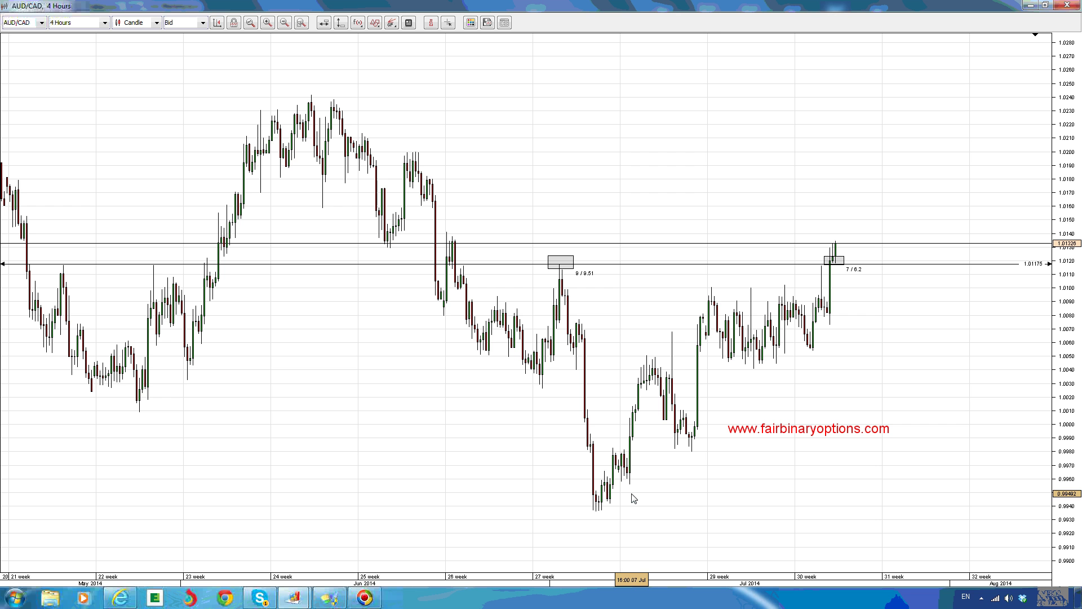
pyautogui.click(375, 22)
pyautogui.click(411, 225)
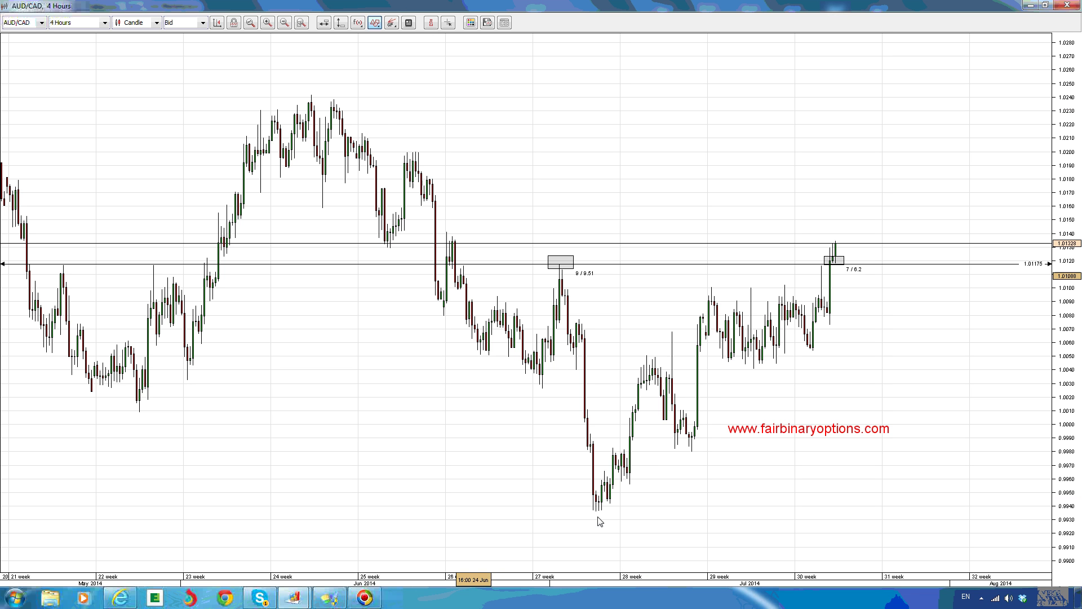
# Label the late-June low near 0.9940 with a blue letter 'a' at size 20
pyautogui.click(597, 372)
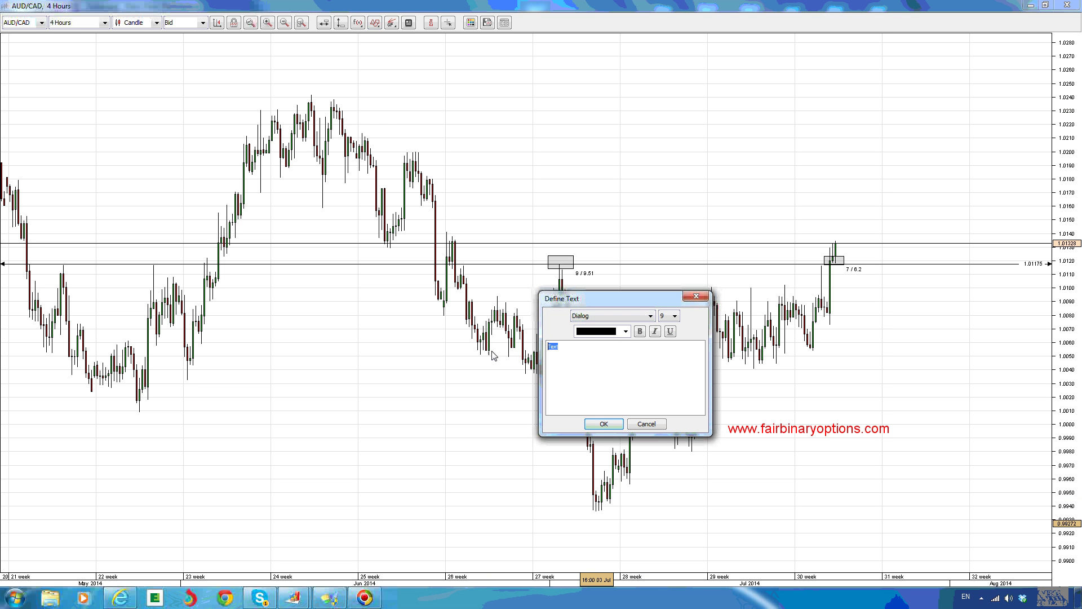
pyautogui.write('a')
pyautogui.click(668, 315)
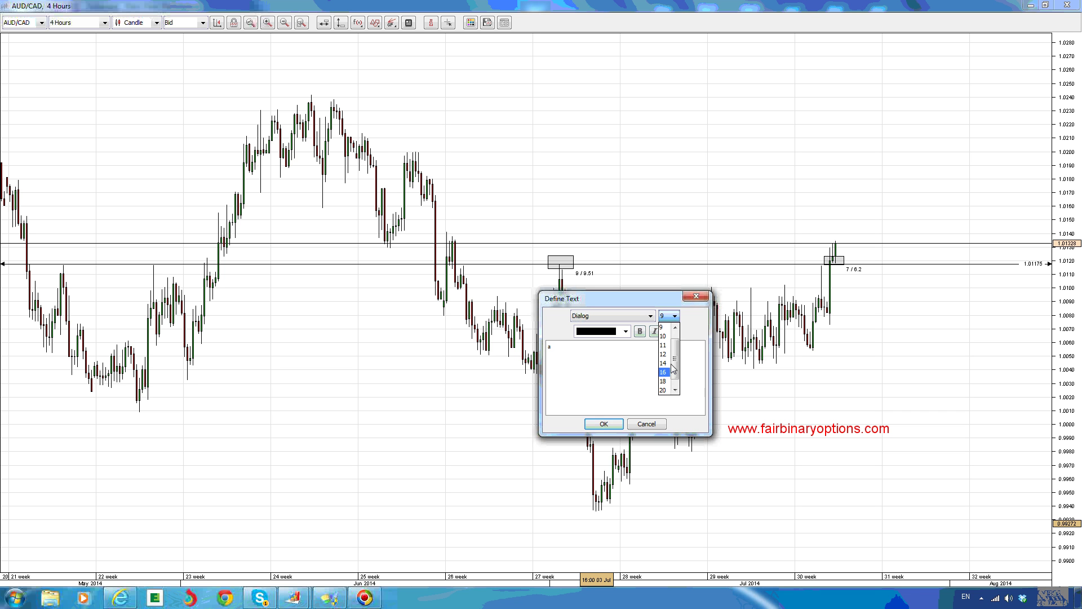
pyautogui.click(664, 381)
pyautogui.click(625, 331)
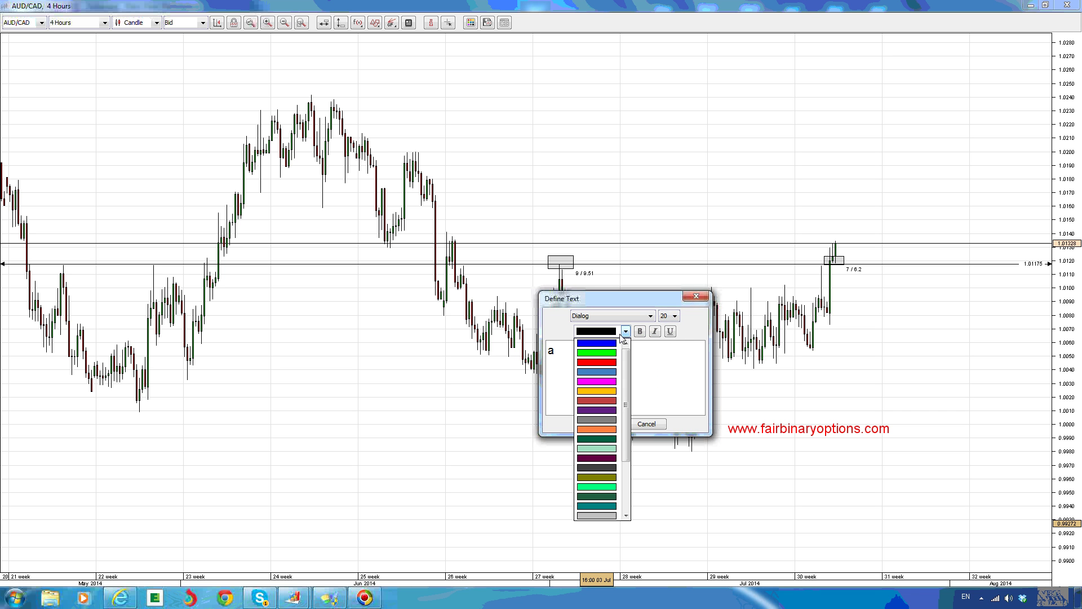
pyautogui.click(614, 345)
pyautogui.click(616, 420)
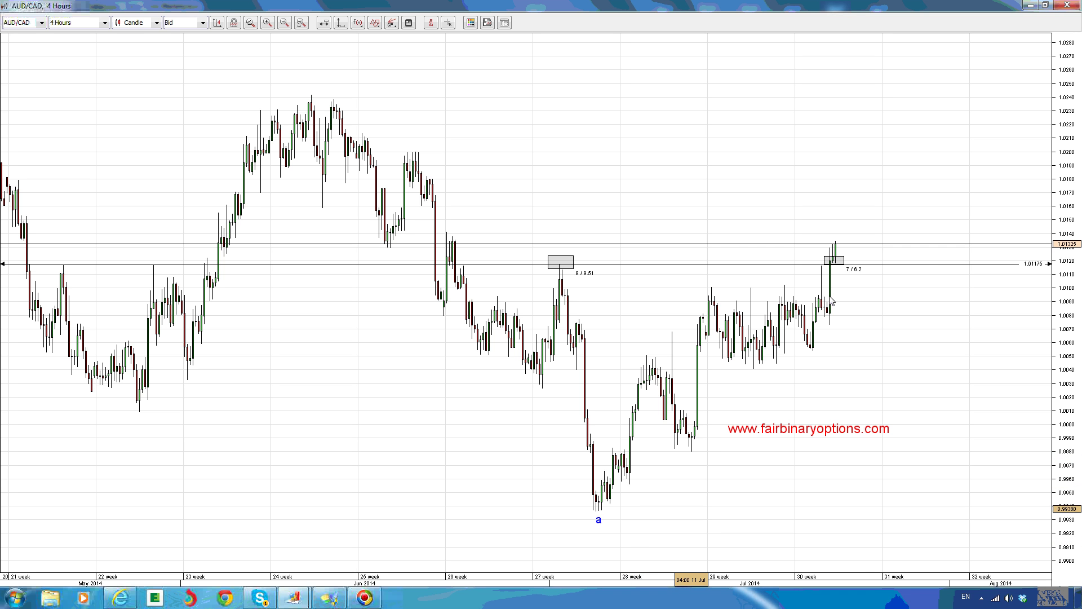
# Clone the horizontal line and move the copy down to about 0.99363 under the 'a' low
pyautogui.rightClick(930, 265)
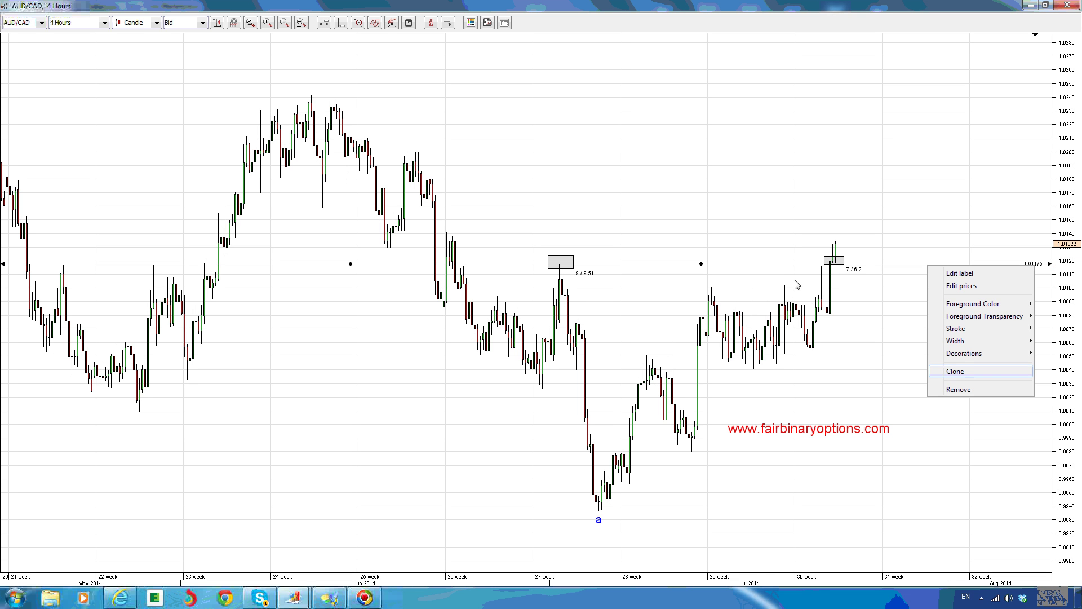
pyautogui.click(961, 372)
pyautogui.moveTo(785, 265)
pyautogui.mouseDown()
pyautogui.moveTo(773, 476)
pyautogui.moveTo(790, 516)
pyautogui.mouseUp()
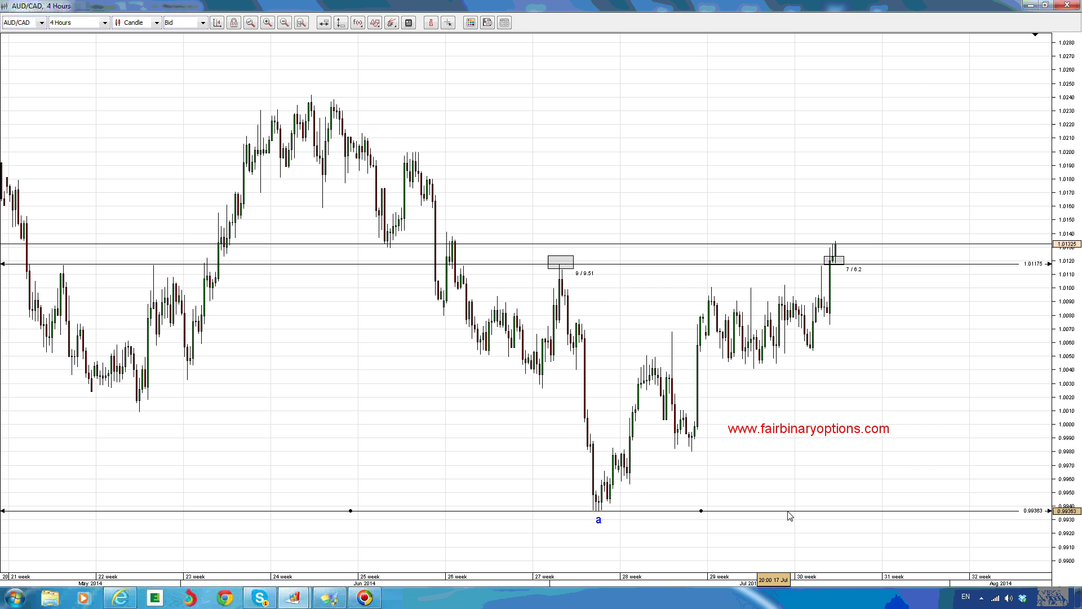
pyautogui.click(819, 469)
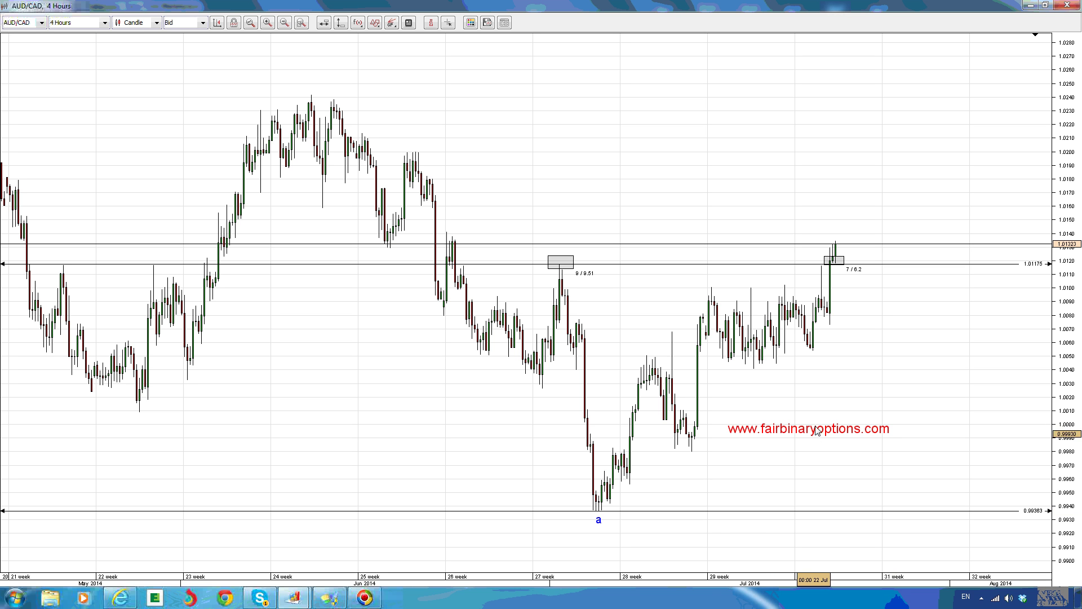
# Lower the website text, then copy the 'a' label to the recent peak and relabel it 'b'
pyautogui.moveTo(817, 431); pyautogui.dragTo(750, 537)
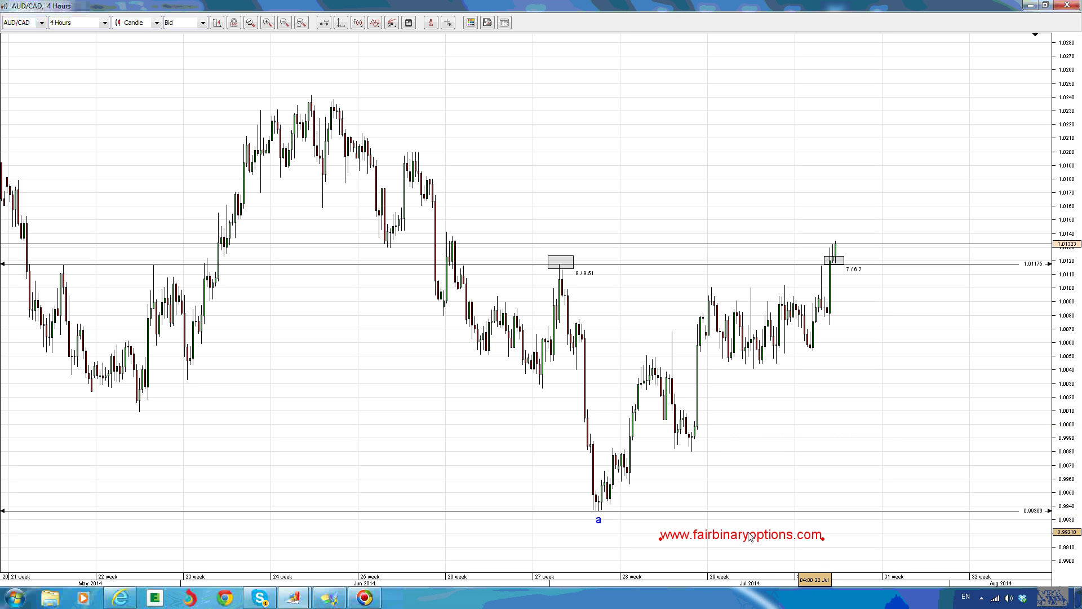
pyautogui.click(598, 522)
pyautogui.rightClick(600, 524)
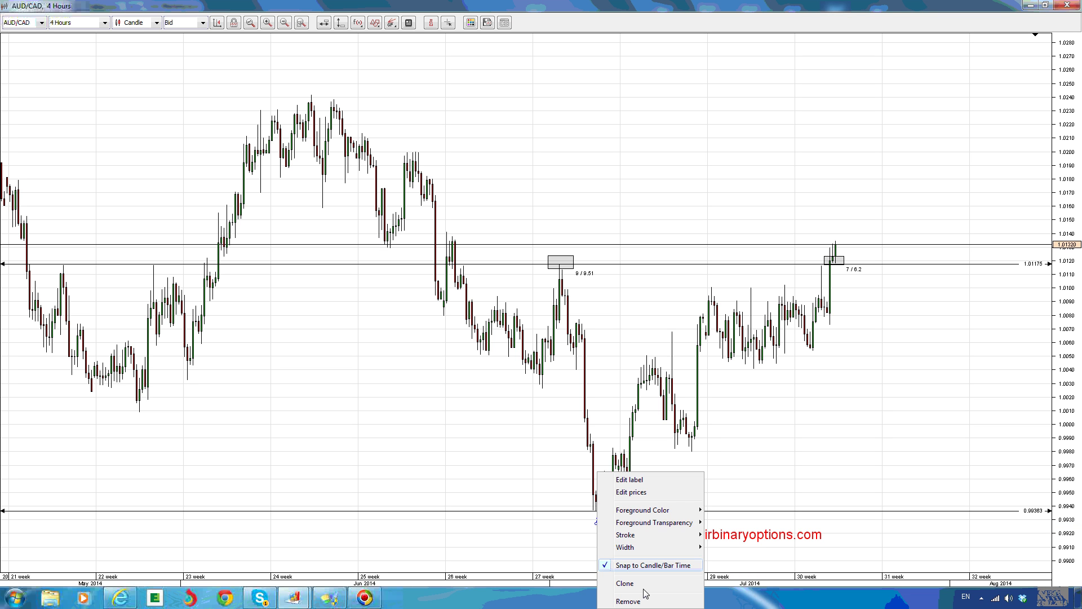
pyautogui.click(599, 524)
pyautogui.moveTo(599, 525)
pyautogui.mouseDown()
pyautogui.moveTo(727, 448)
pyautogui.moveTo(833, 229)
pyautogui.mouseUp()
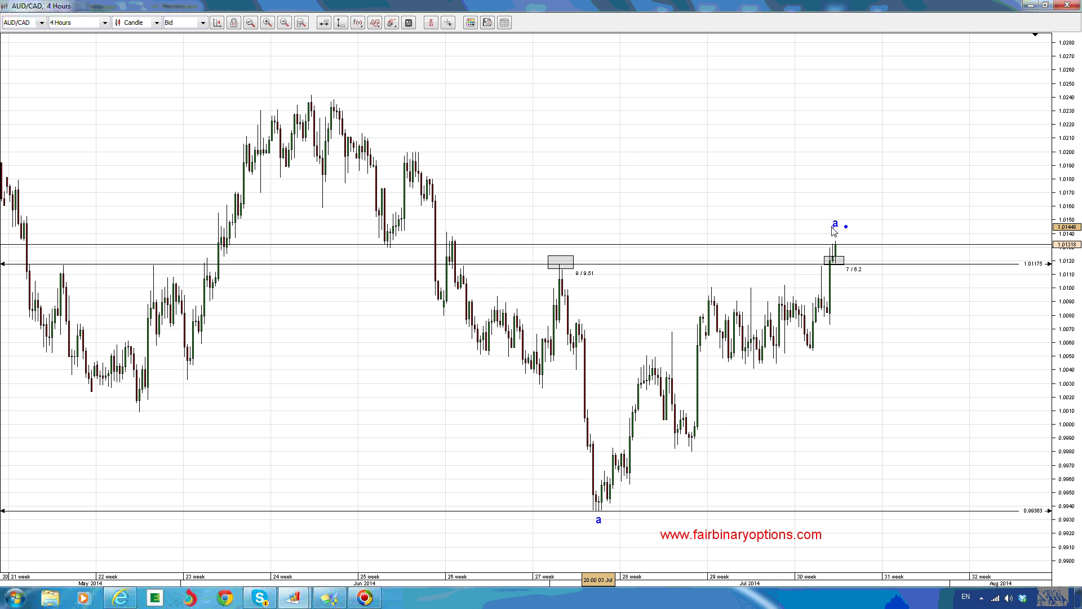
pyautogui.rightClick(833, 228)
pyautogui.click(865, 237)
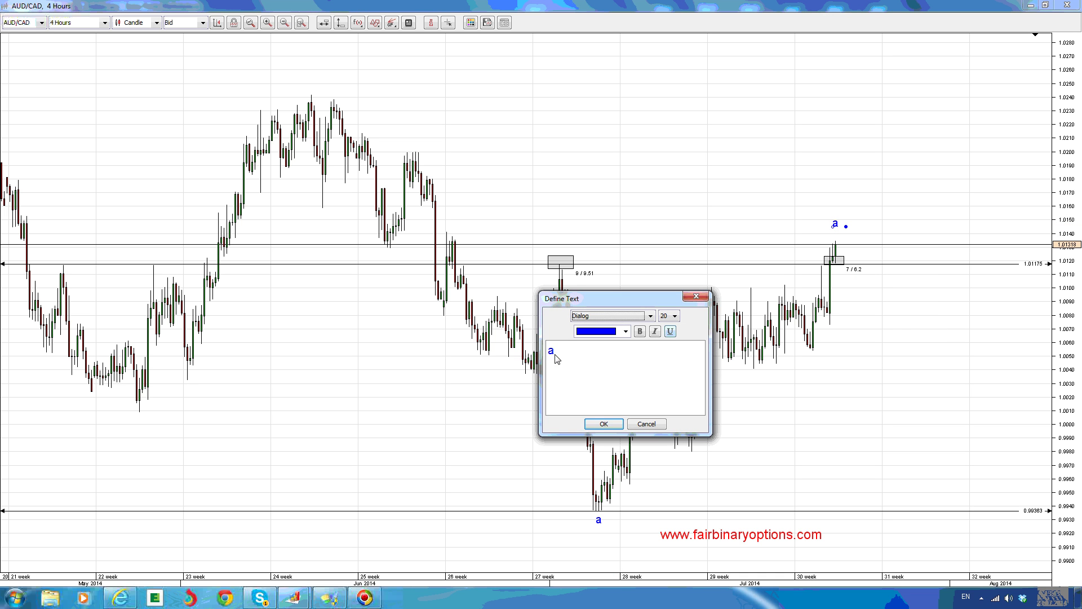
pyautogui.write('b')
pyautogui.click(605, 424)
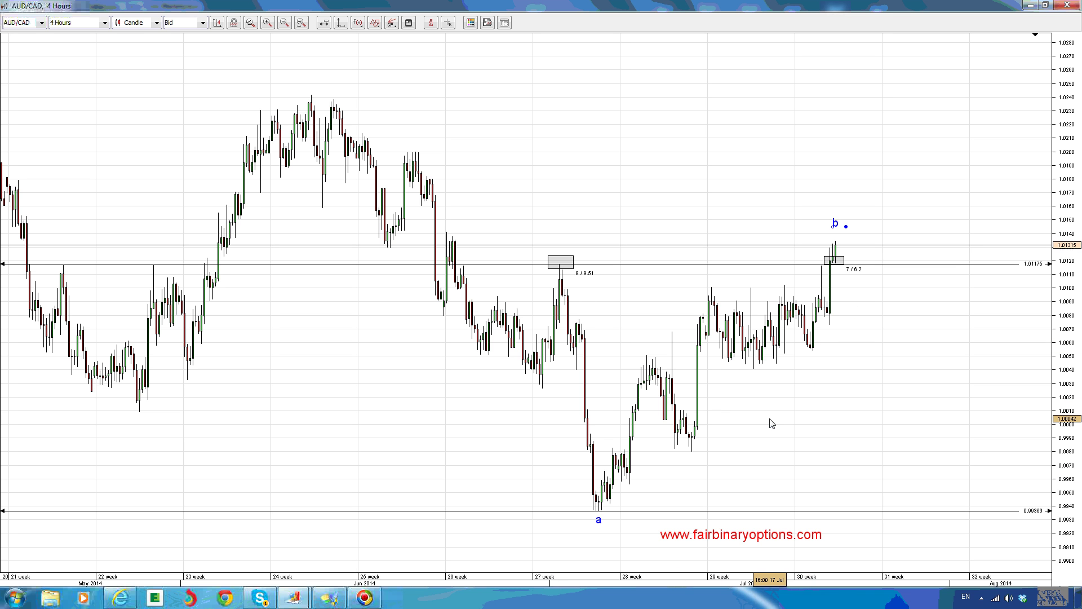
# Draw a rising trendline from low 'a' plus a parallel clone through the 'b' peak
pyautogui.click(375, 23)
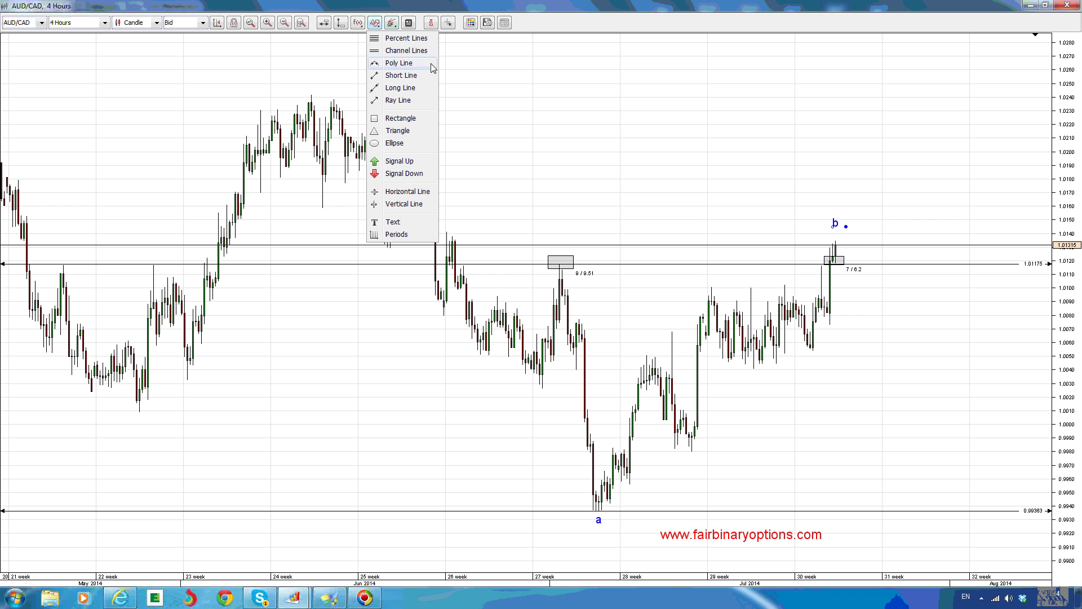
pyautogui.click(685, 298)
pyautogui.moveTo(602, 510)
pyautogui.mouseDown()
pyautogui.moveTo(958, 251)
pyautogui.moveTo(937, 259)
pyautogui.mouseUp()
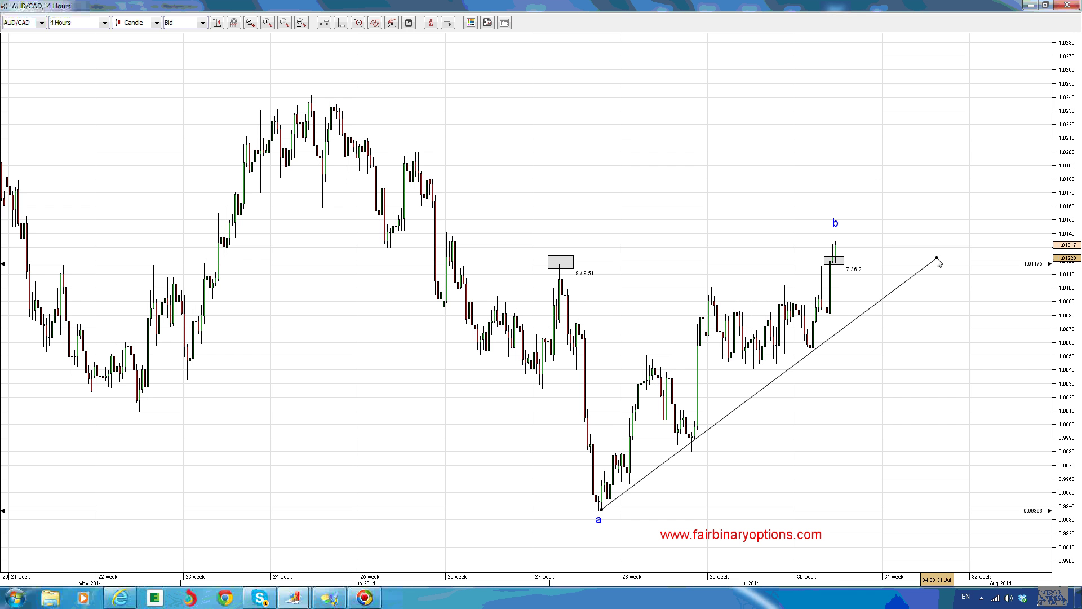
pyautogui.rightClick(871, 309)
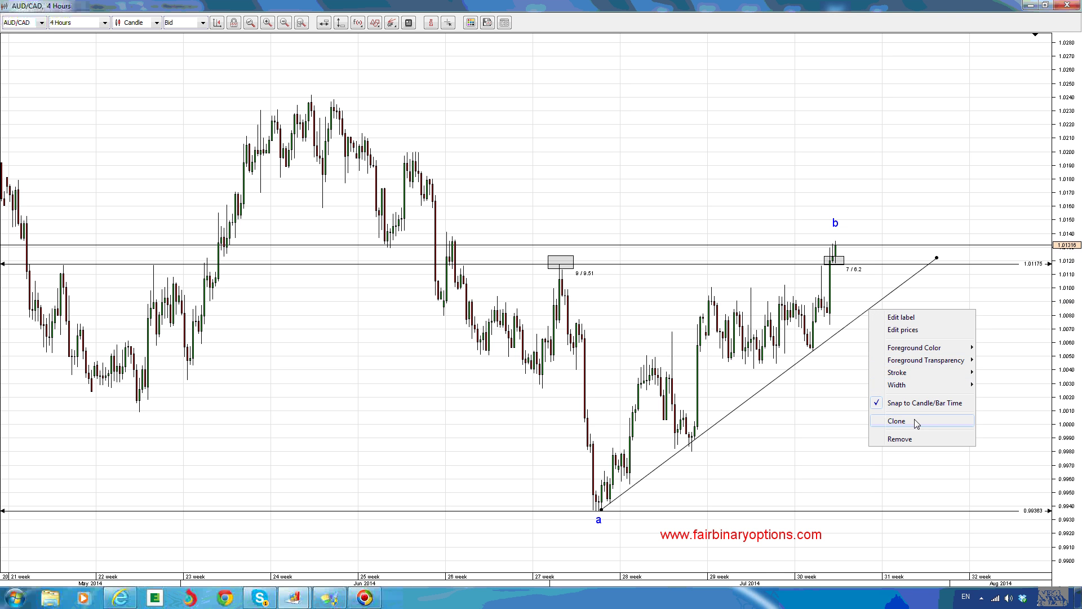
pyautogui.click(753, 402)
pyautogui.moveTo(753, 401); pyautogui.dragTo(715, 328)
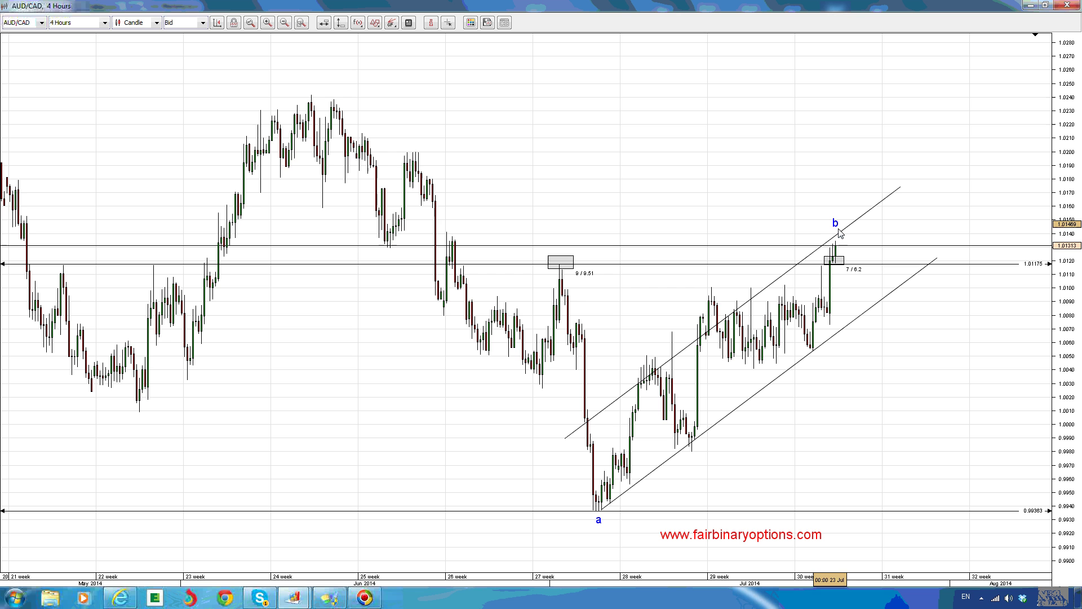
# Place a red Signal Down arrow just right of the b label above the peak candle
pyautogui.click(375, 23)
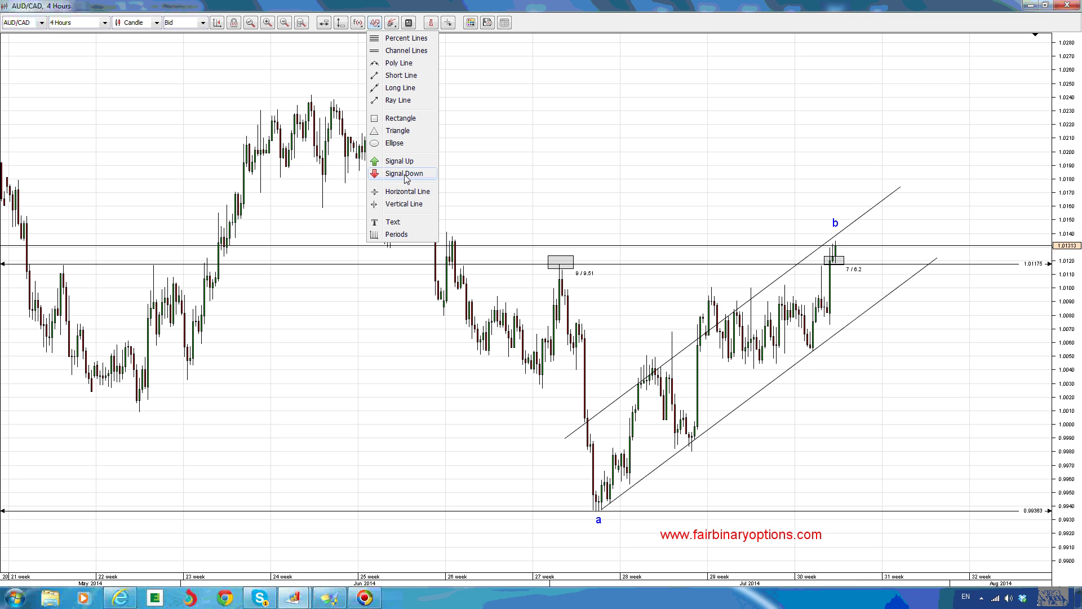
pyautogui.click(404, 174)
pyautogui.click(841, 232)
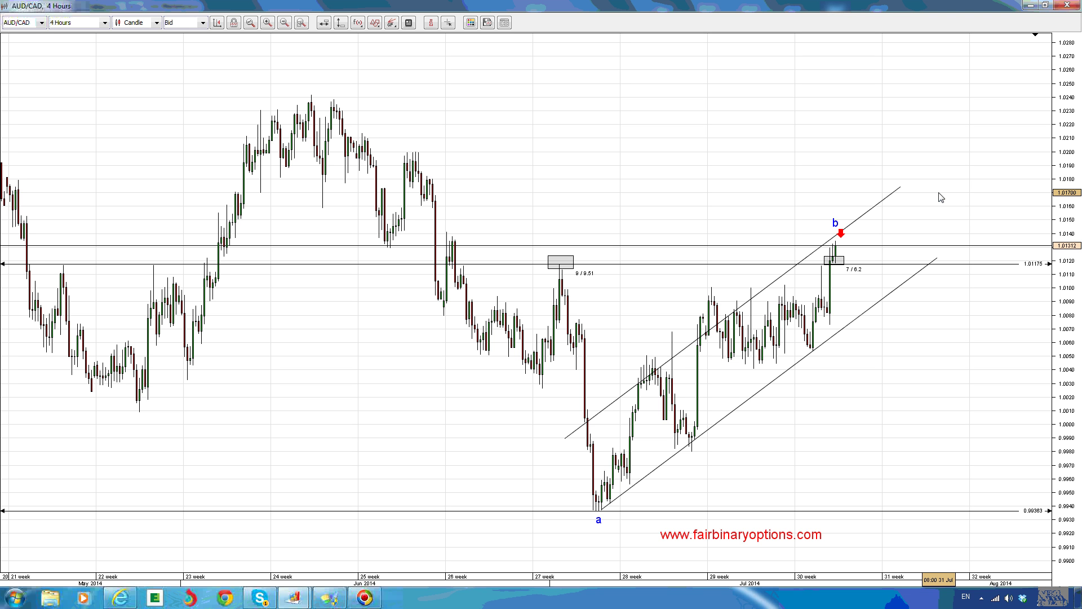
pyautogui.click(375, 23)
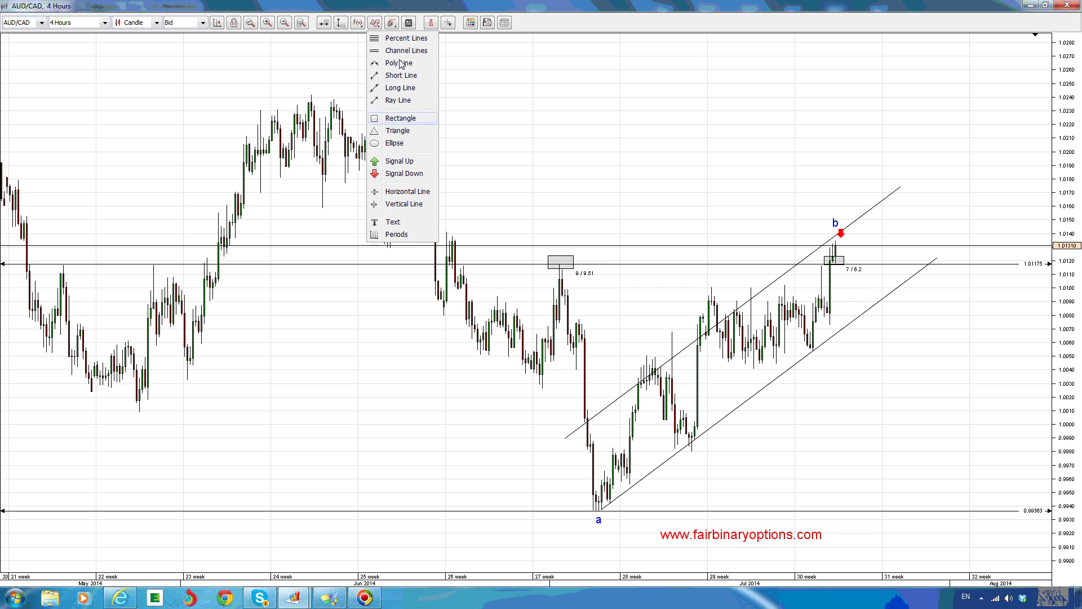
# Draw a zigzag poly line from the b peak down to 0.99353, then add a second red down arrow
pyautogui.click(401, 64)
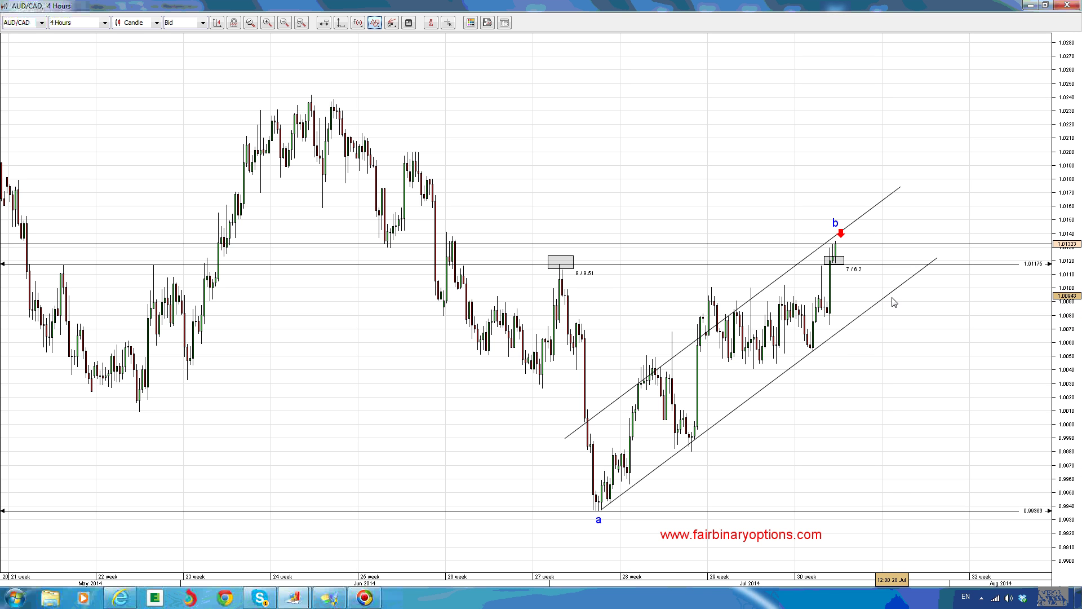
pyautogui.moveTo(841, 243)
pyautogui.mouseDown()
pyautogui.moveTo(862, 309)
pyautogui.moveTo(892, 275)
pyautogui.moveTo(925, 430)
pyautogui.mouseUp()
pyautogui.moveTo(925, 430); pyautogui.dragTo(981, 407)
pyautogui.moveTo(1011, 523); pyautogui.dragTo(1010, 505)
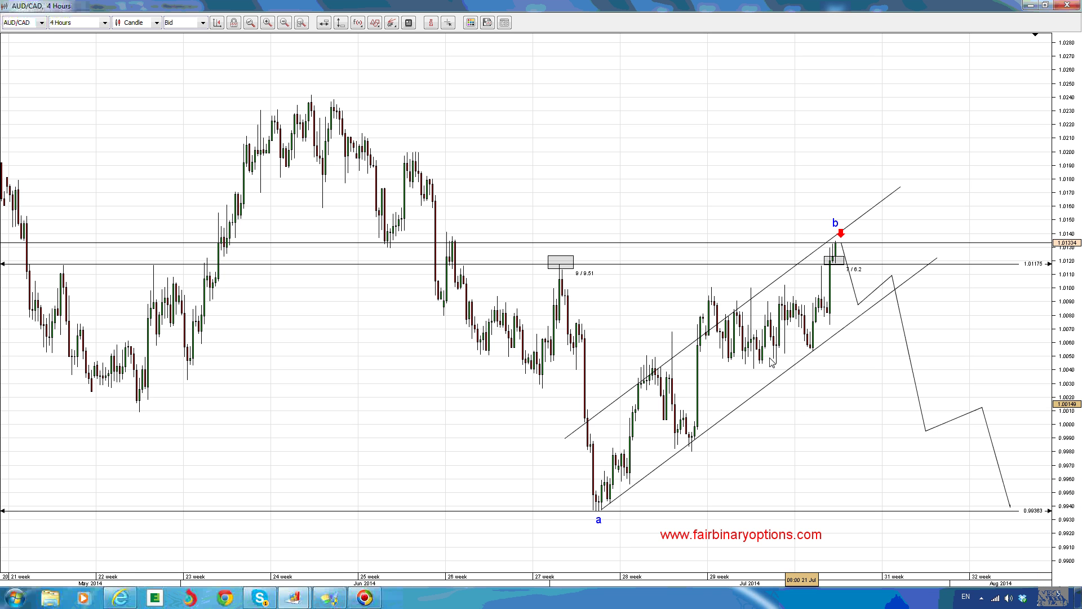
pyautogui.click(375, 22)
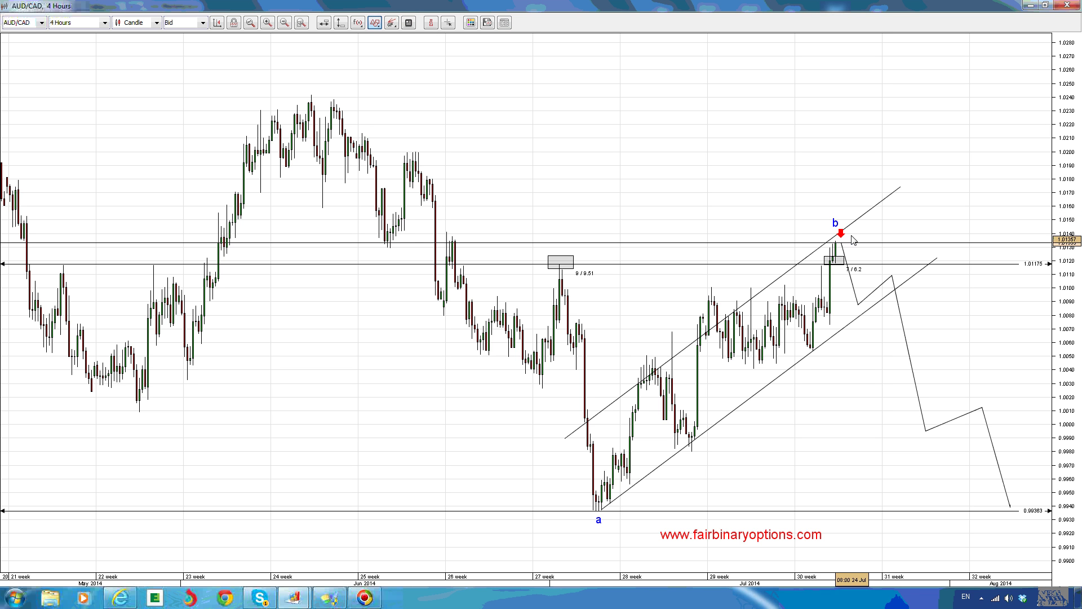
pyautogui.click(852, 230)
# Add a third red Signal Down arrow to the right of the existing two
pyautogui.click(376, 23)
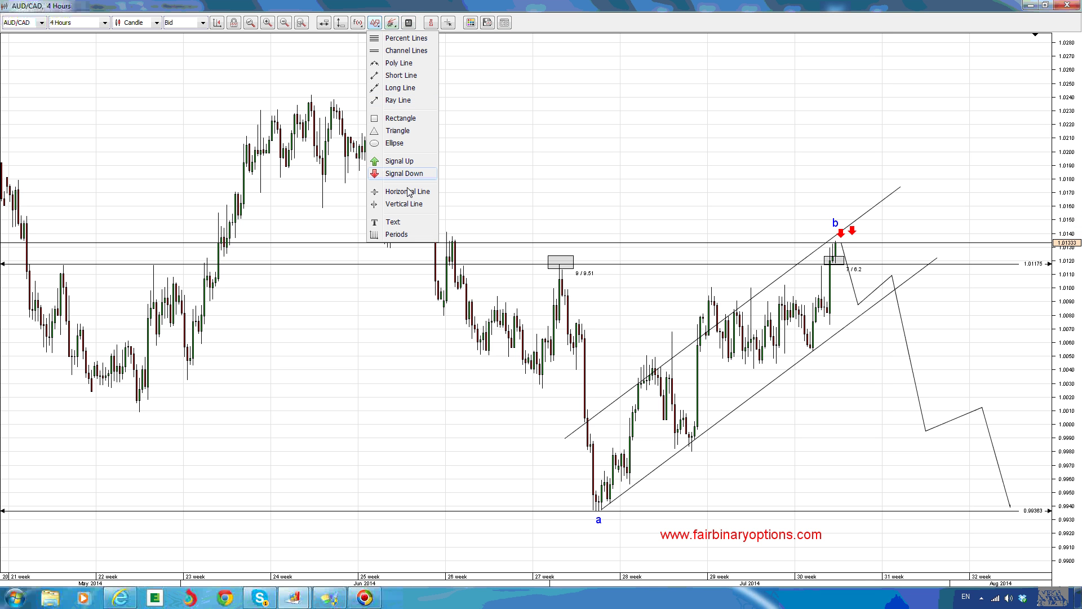
pyautogui.click(408, 173)
pyautogui.click(863, 227)
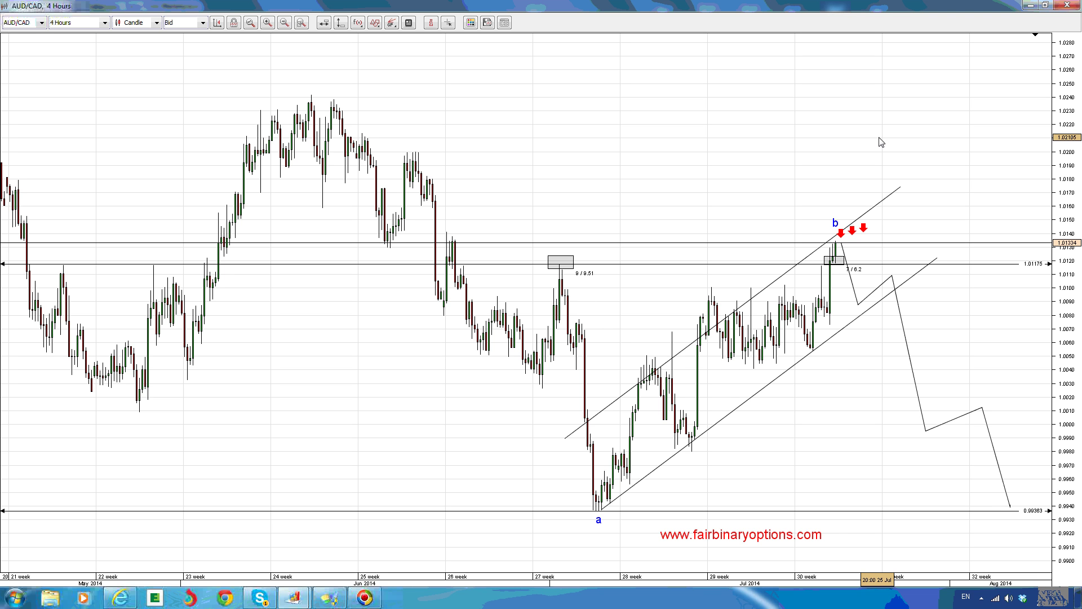
# Clone the b label and move the copy to the projected path's end near 0.99353
pyautogui.doubleClick(834, 223)
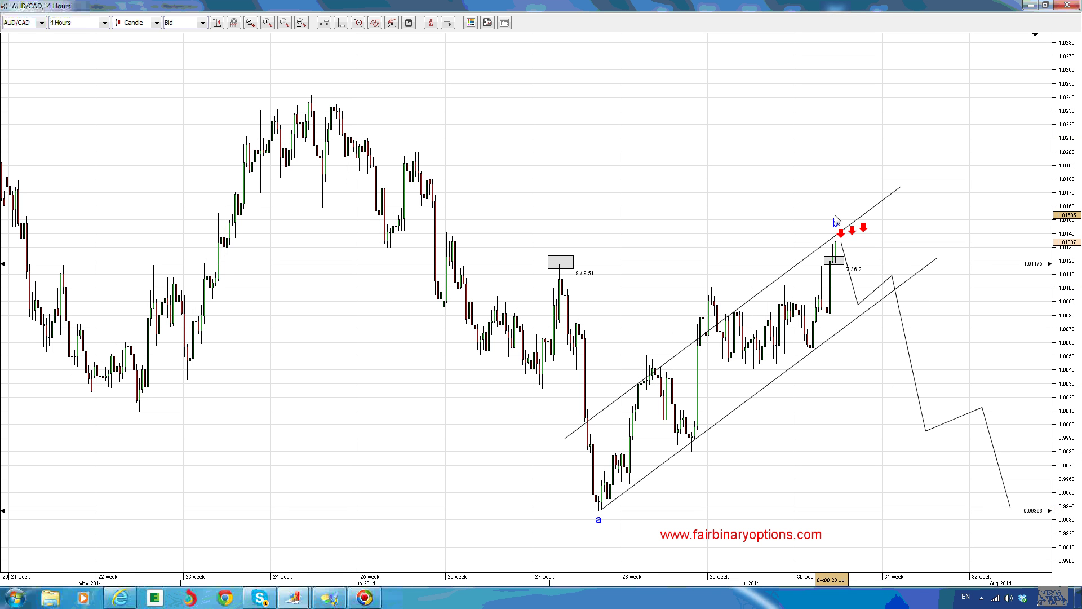
pyautogui.rightClick(834, 217)
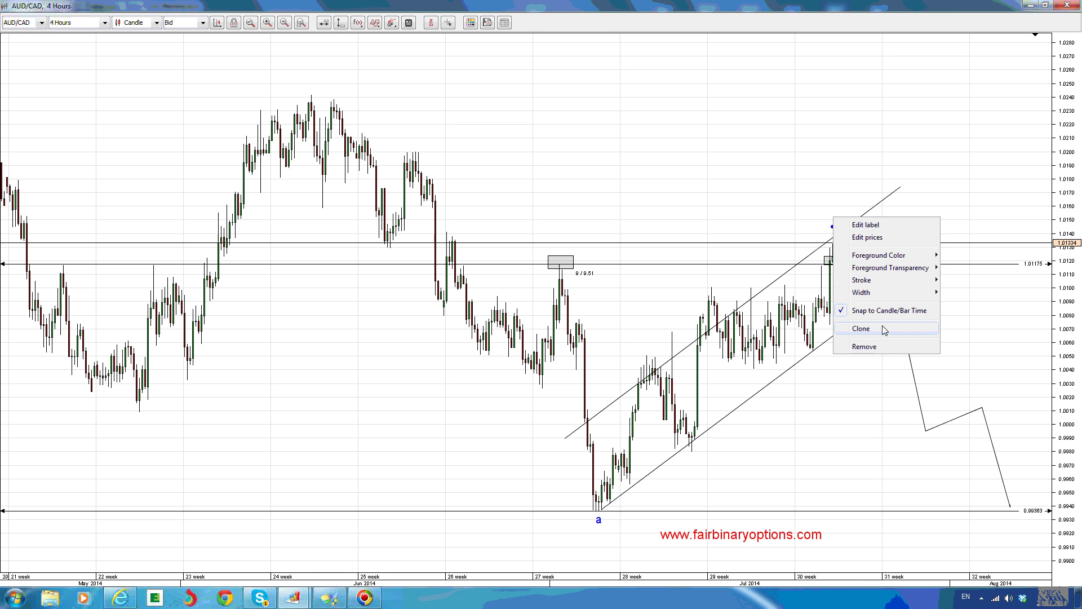
pyautogui.click(883, 330)
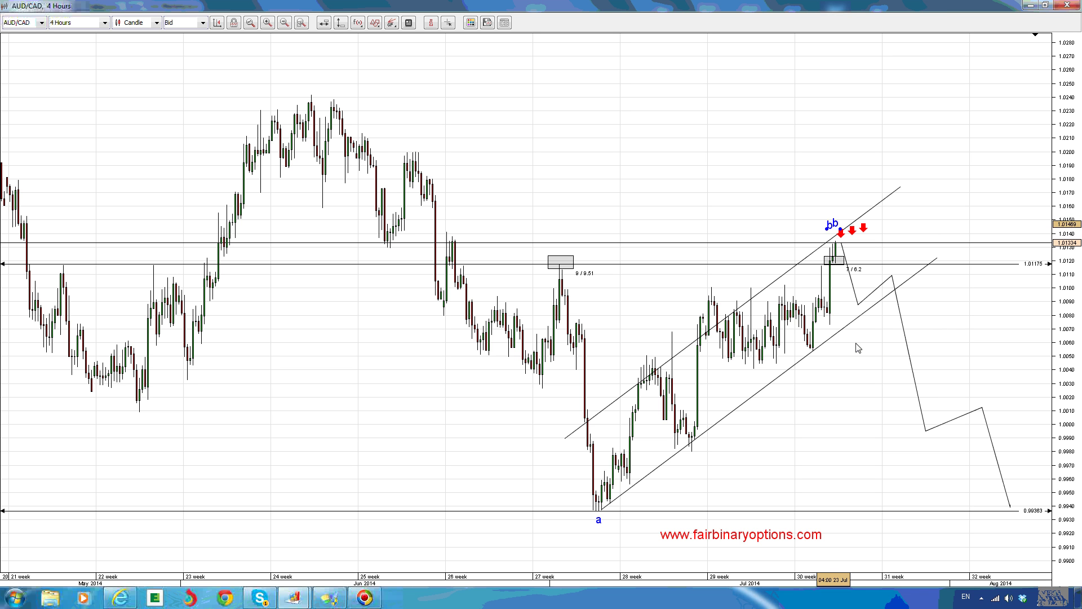
pyautogui.click(1015, 524)
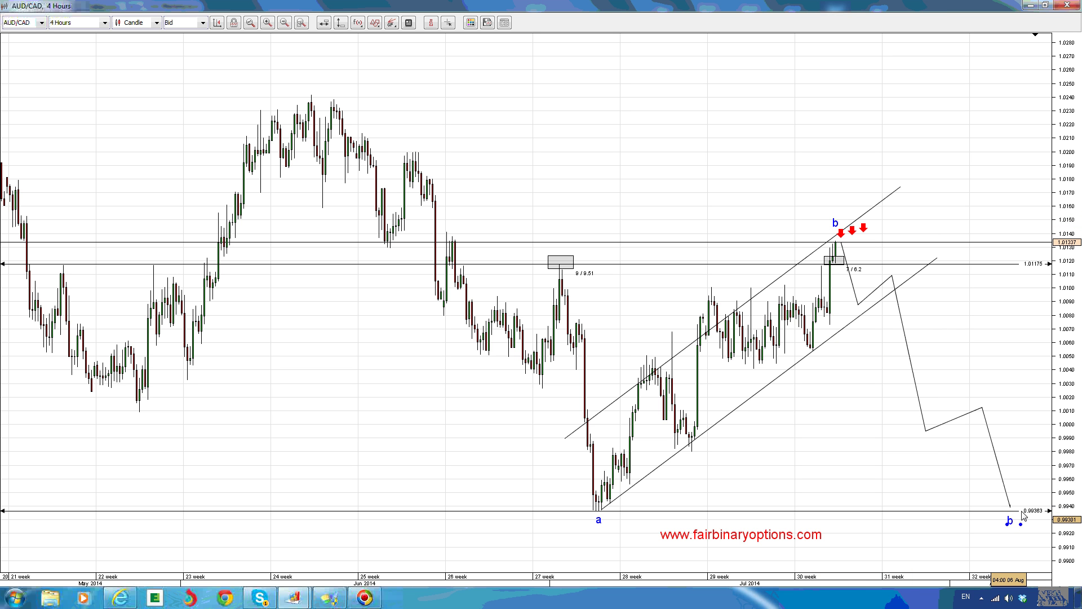
# Change the copied label's text to 'c'
pyautogui.rightClick(1023, 514)
pyautogui.click(1023, 480)
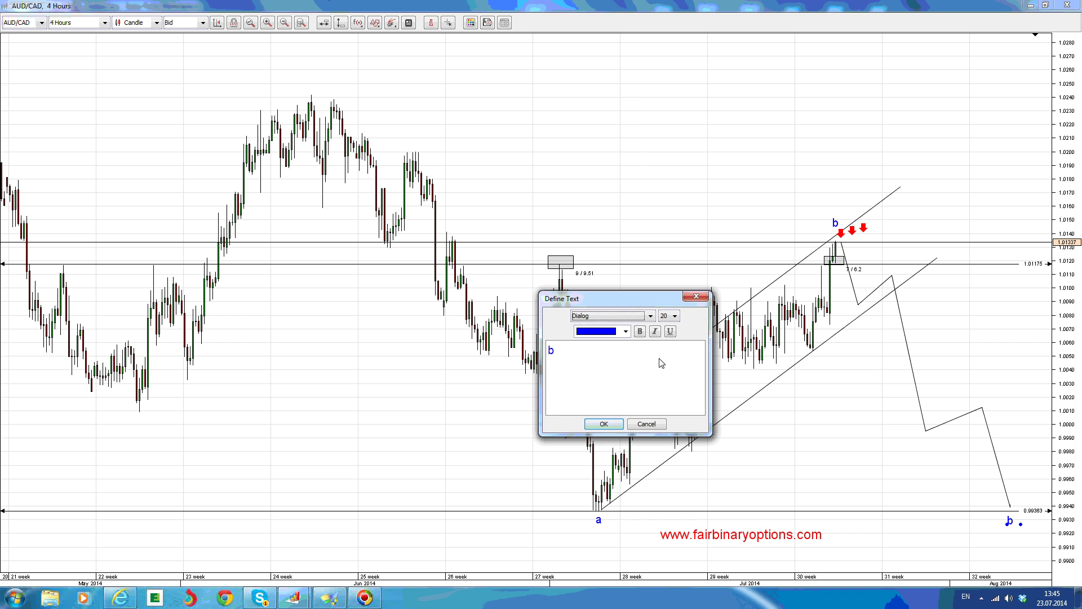
pyautogui.write('c')
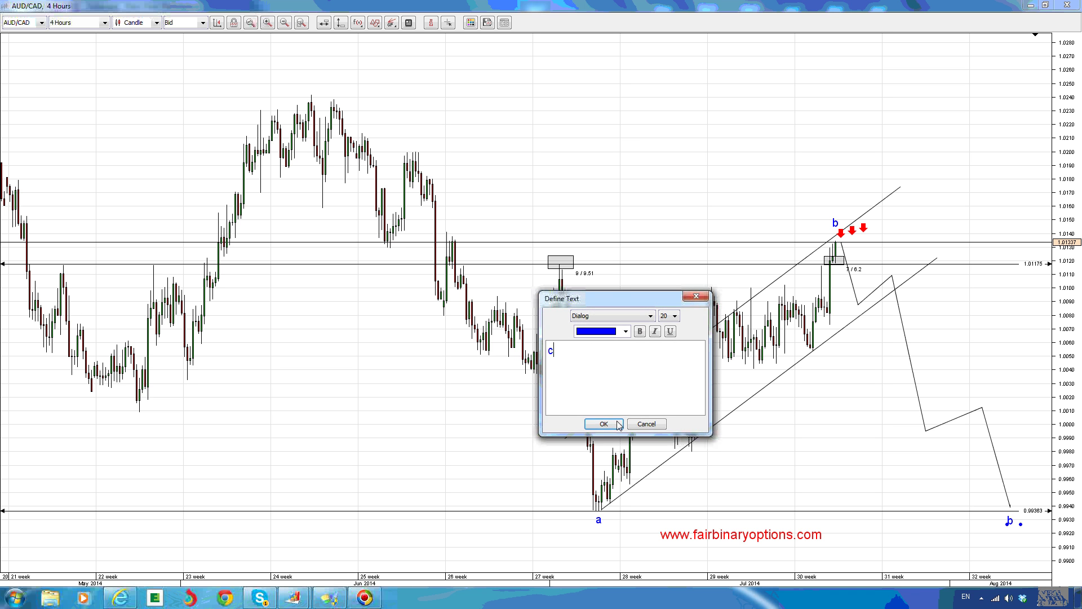
pyautogui.press('Return')
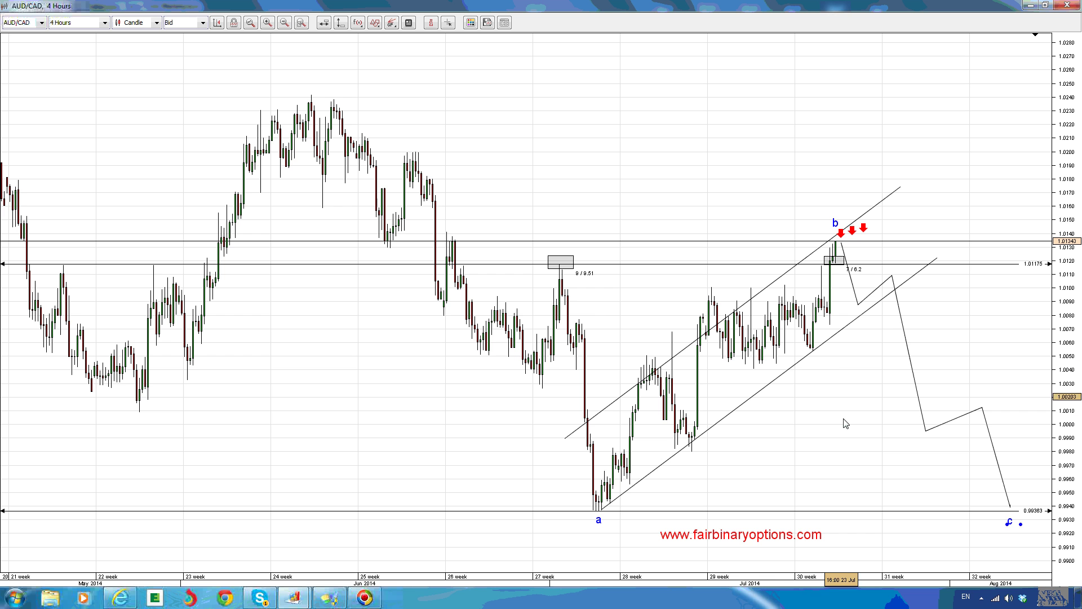
# Add a text note reading 'buying put options with end of week expiration date' to the chart
pyautogui.click(374, 23)
pyautogui.click(400, 222)
pyautogui.click(708, 175)
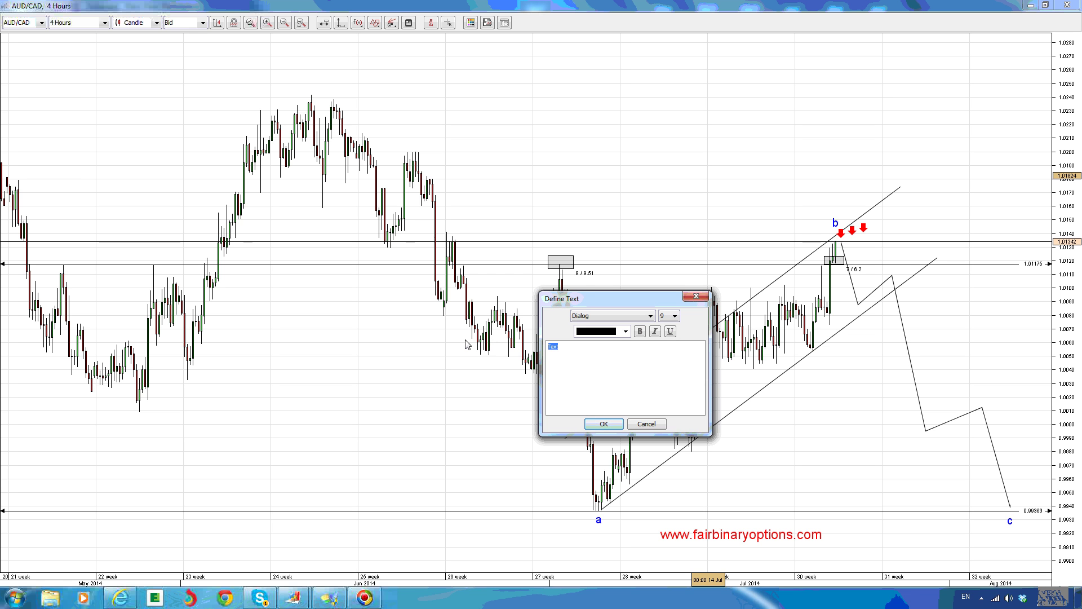
pyautogui.write('buying put options with end of week expiration date')
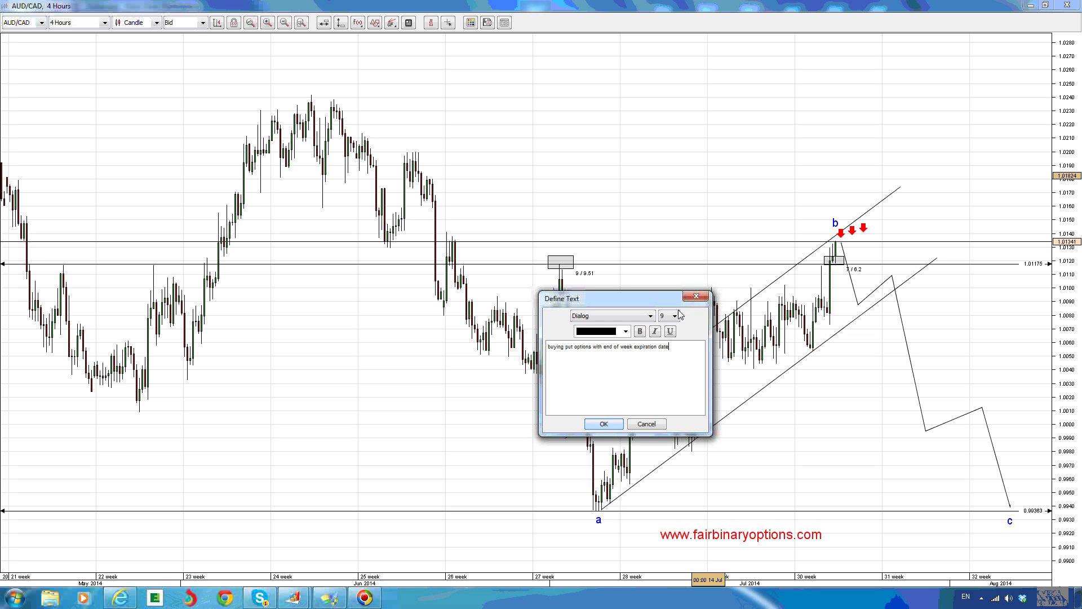
# Set the note's font size to 24 and colour to blue, and confirm it
pyautogui.click(675, 316)
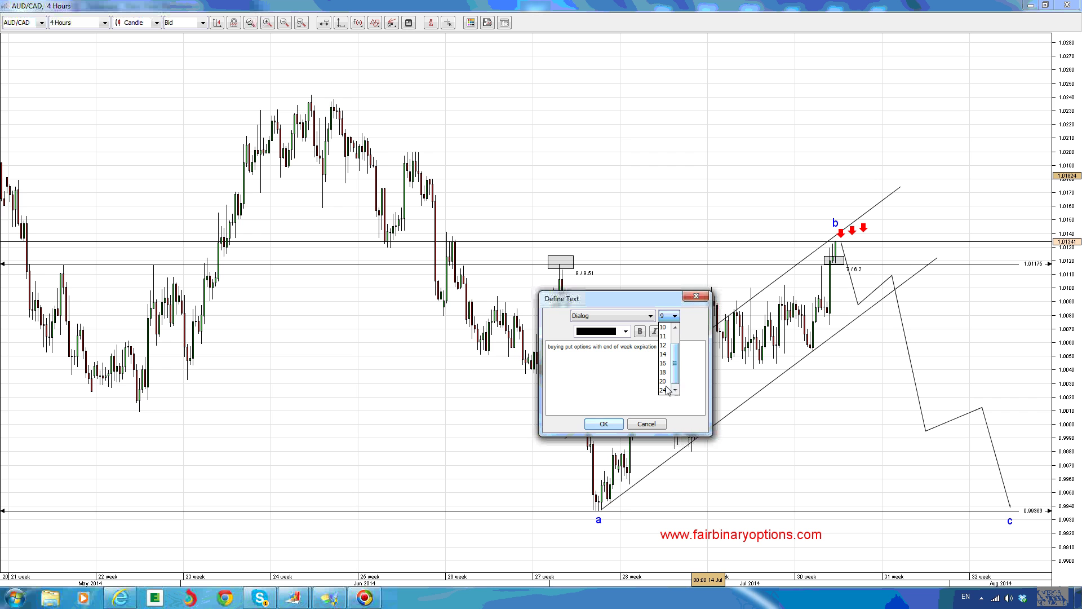
pyautogui.click(663, 389)
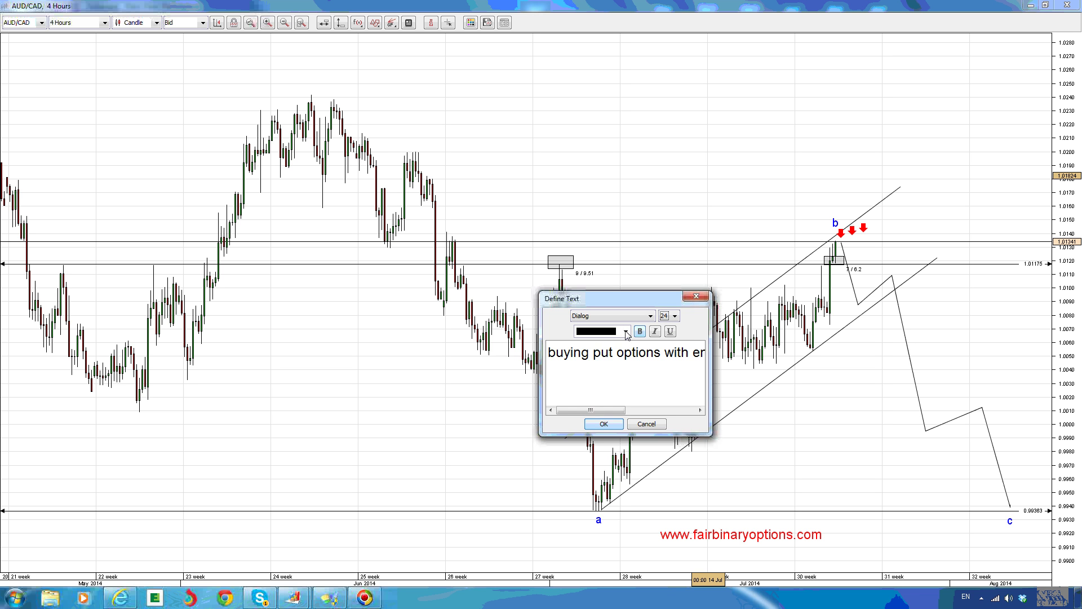
pyautogui.click(626, 332)
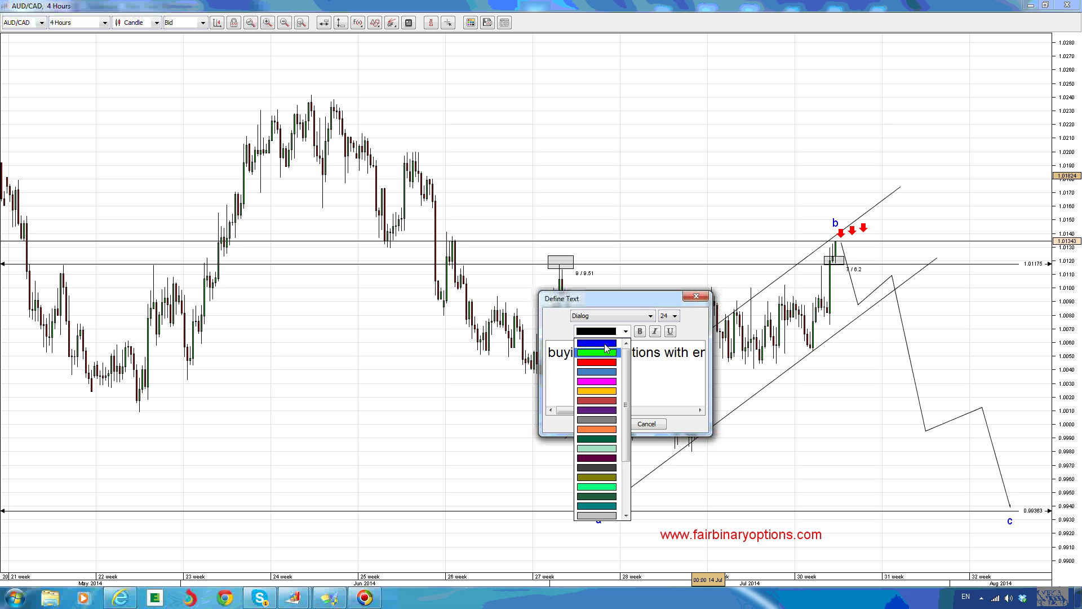
pyautogui.click(598, 343)
pyautogui.click(861, 173)
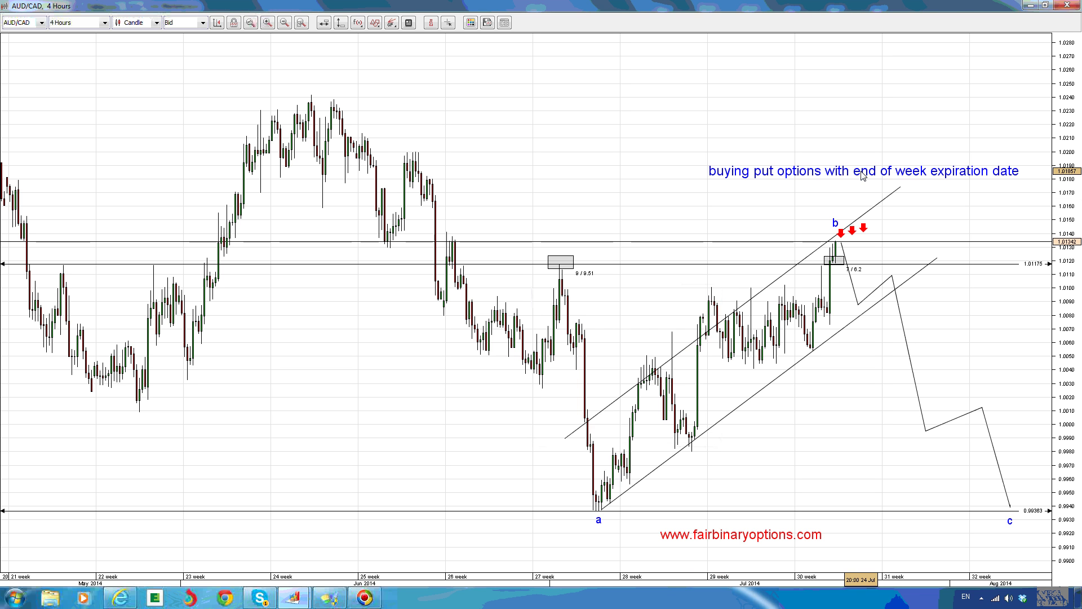
pyautogui.click(861, 173)
# Move the blue put-options note down and left to just above the b peak
pyautogui.moveTo(862, 173); pyautogui.dragTo(777, 218)
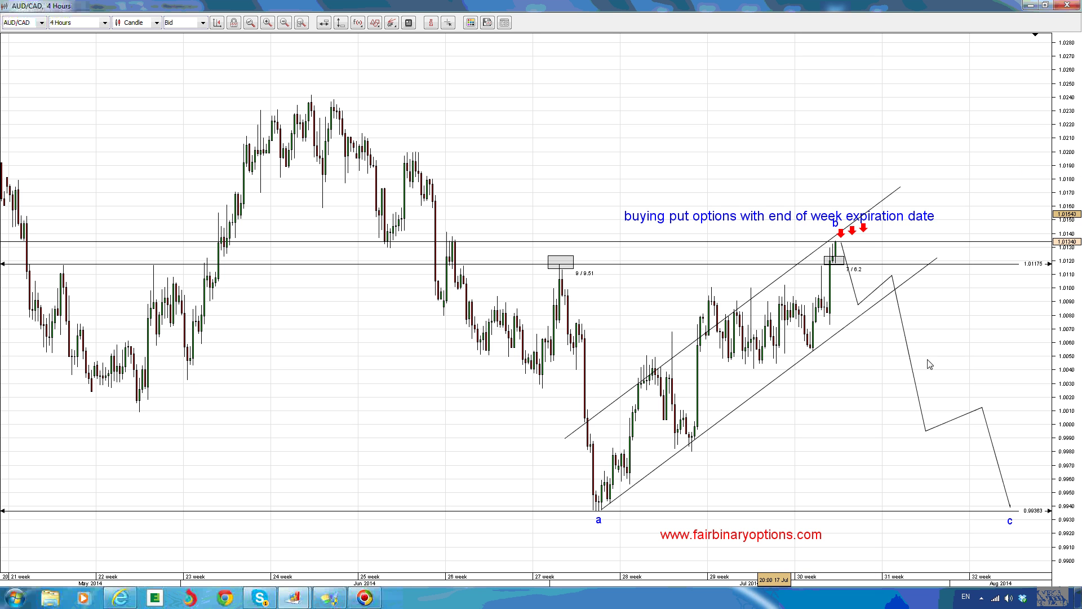